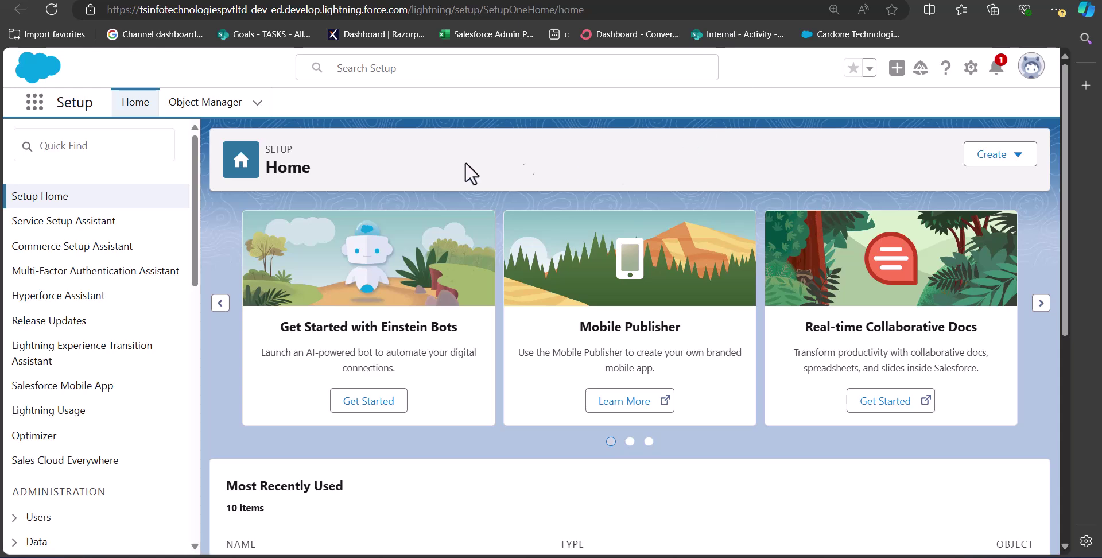
- Search the App Launcher for "reports" and open the Reports page
left_click(40, 114)
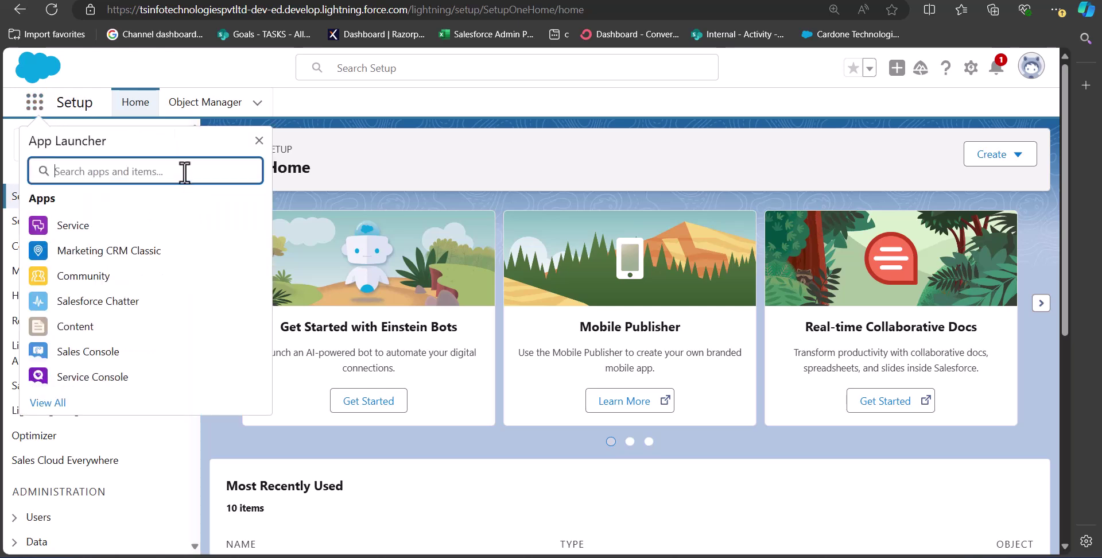
type("reports")
left_click(137, 266)
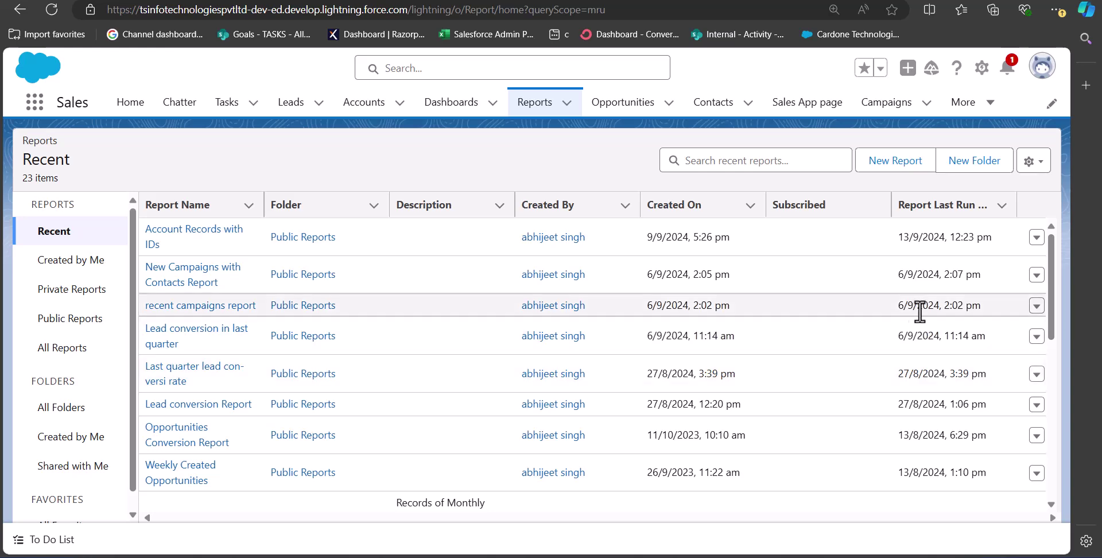
- Start a new report using the Accounts report type from the Accounts & Contacts category
left_click(886, 165)
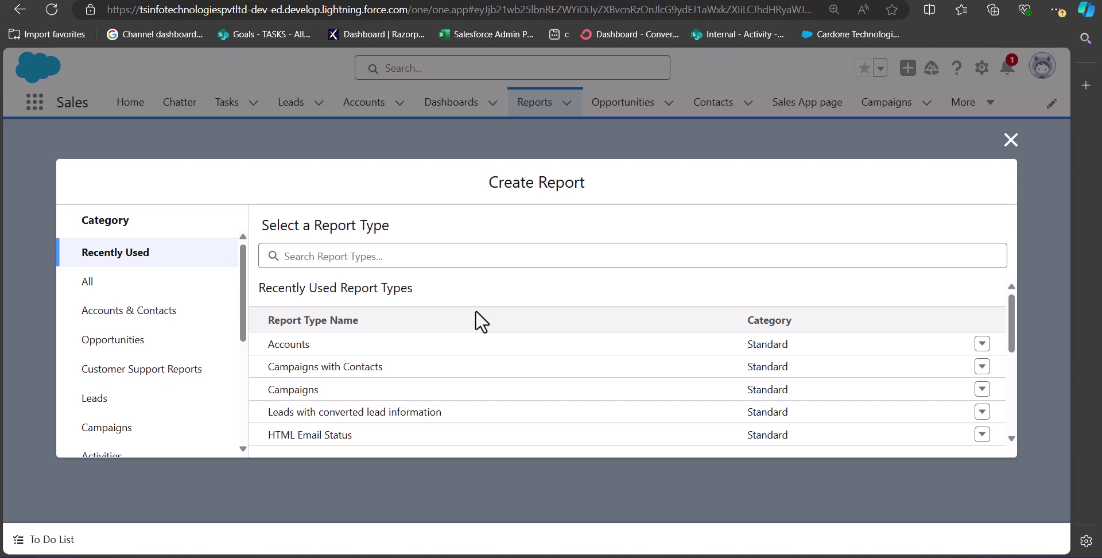
left_click(149, 315)
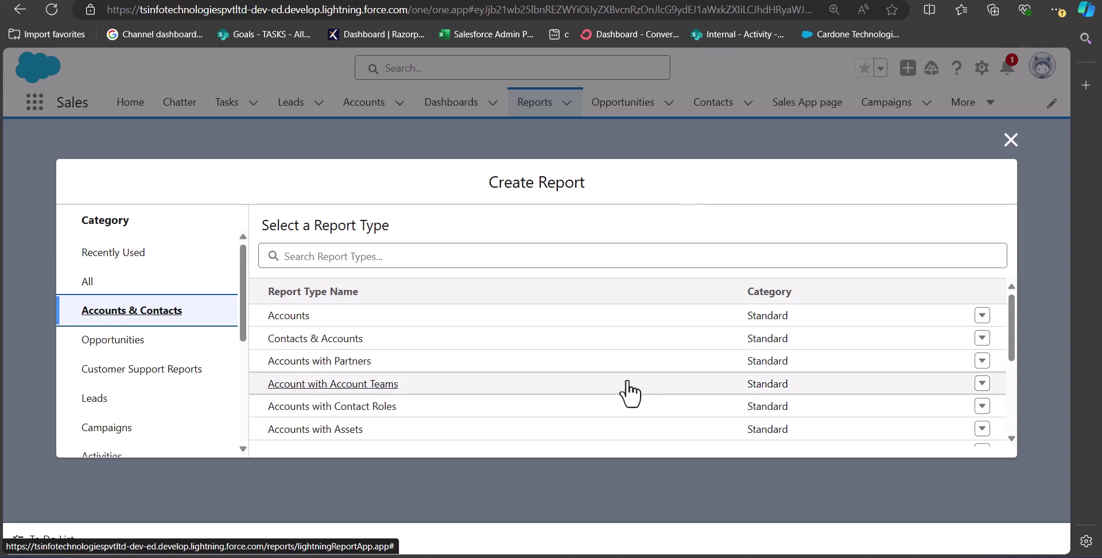
left_click(352, 316)
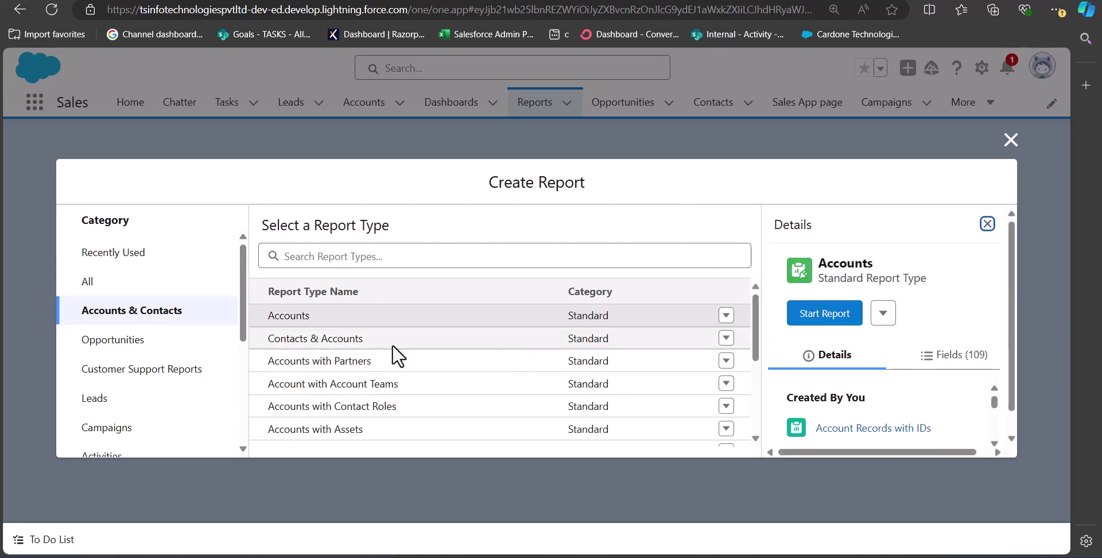
left_click(824, 313)
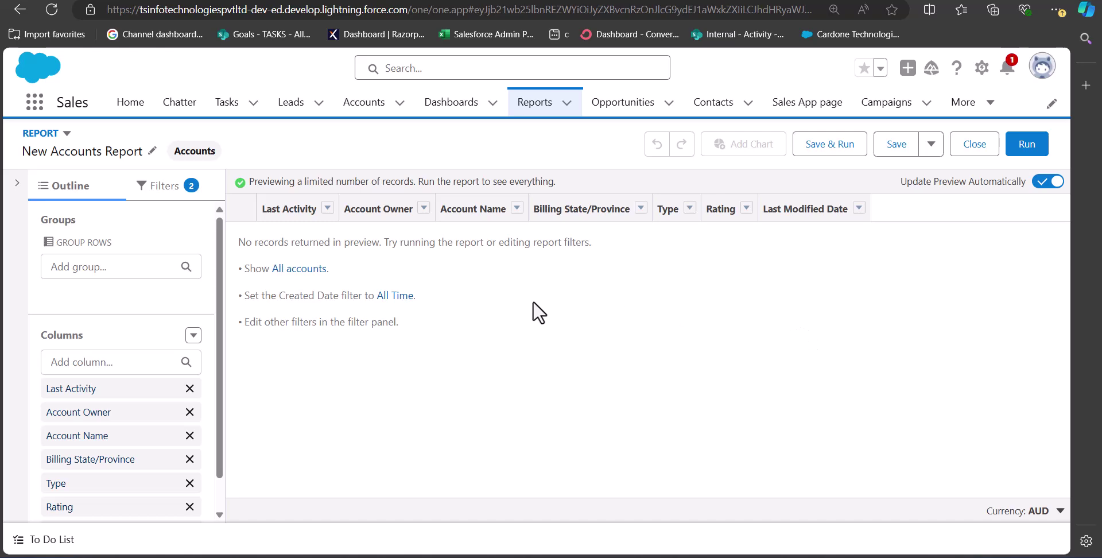
- Set the report's Show Me filter to All accounts and apply it
left_click(161, 188)
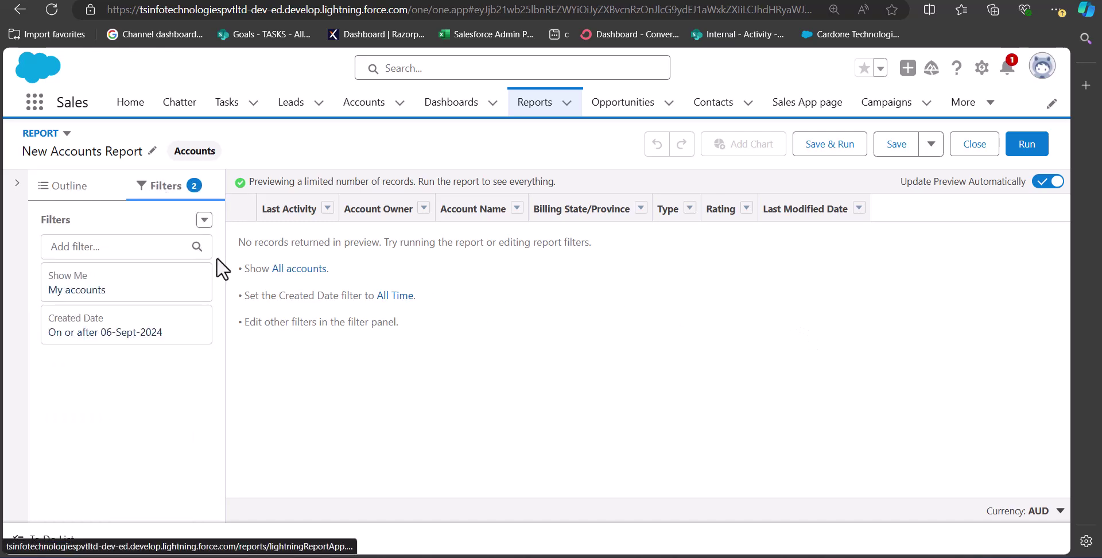
left_click(136, 294)
left_click(348, 296)
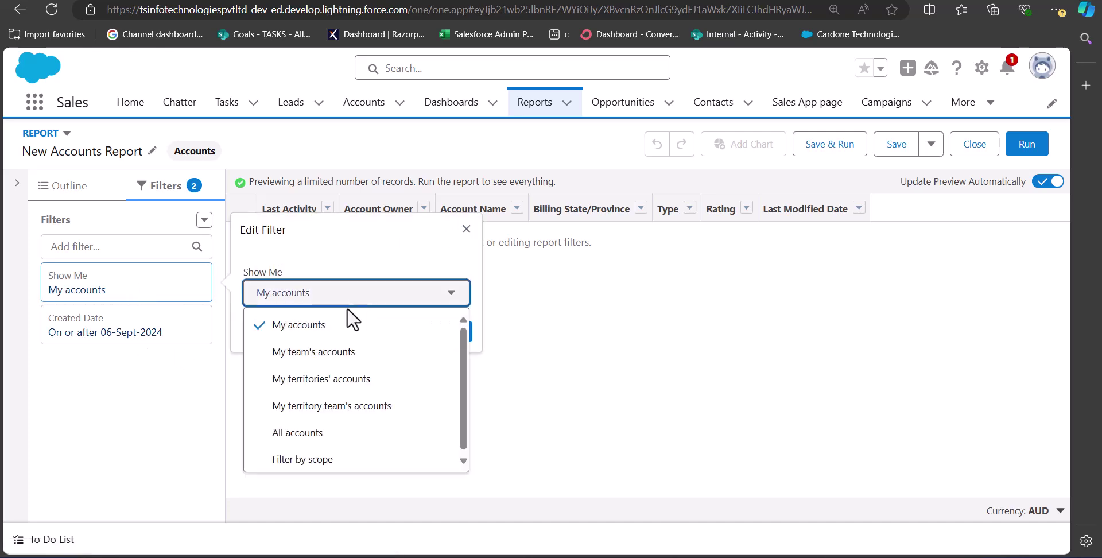
left_click(322, 434)
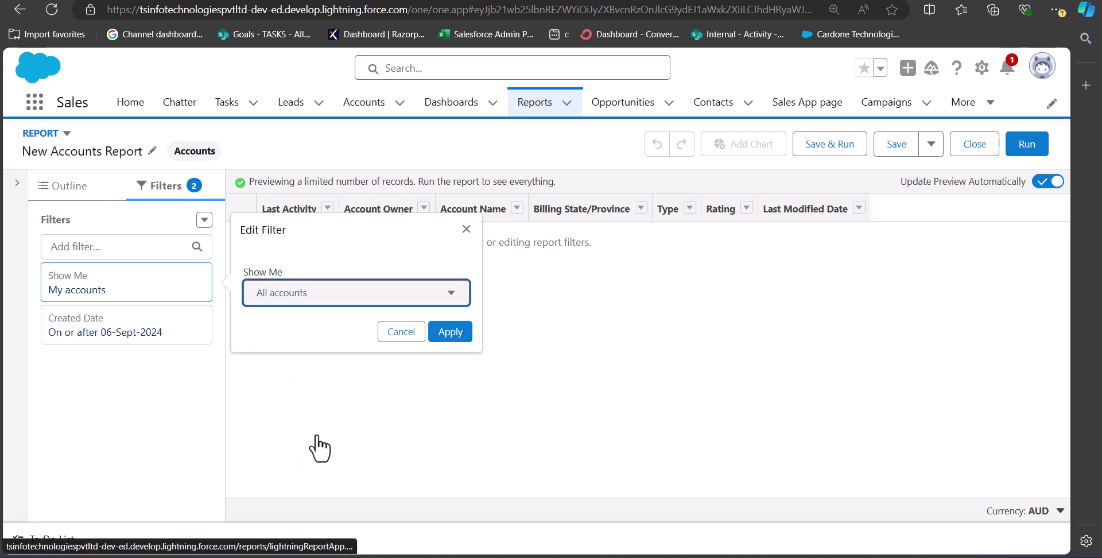
left_click(444, 333)
- Set the Created Date filter's range to All Time and apply it
left_click(142, 333)
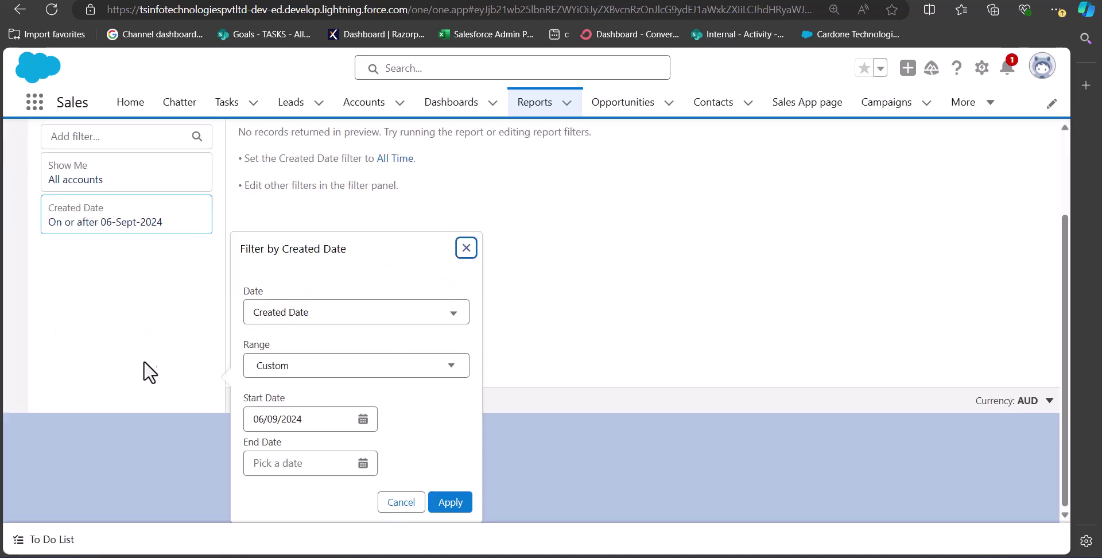
left_click(343, 373)
left_click(315, 401)
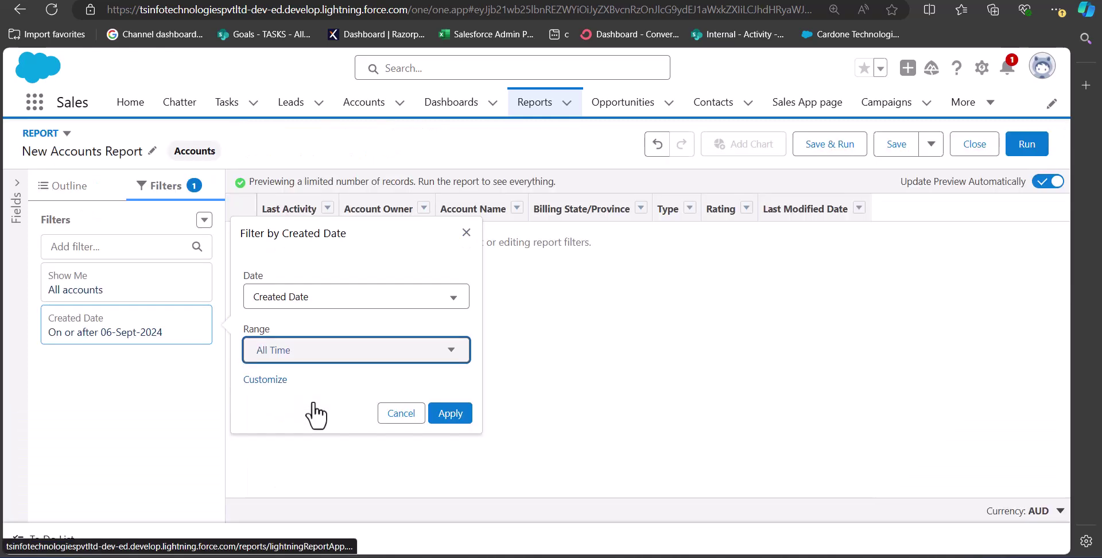
left_click(447, 413)
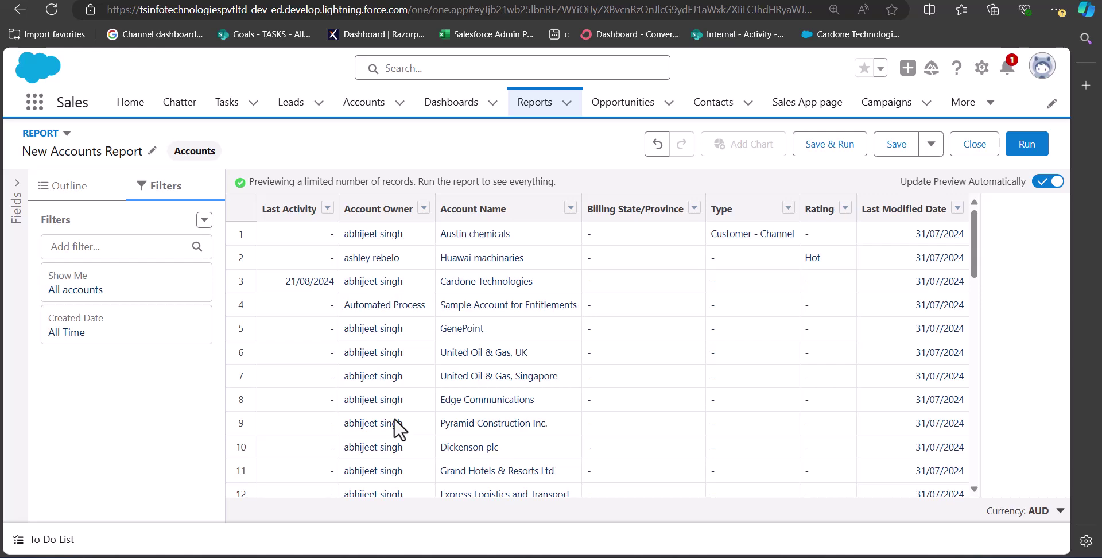
- Remove the Last Activity column from the report and add the Account ID column
left_click(63, 186)
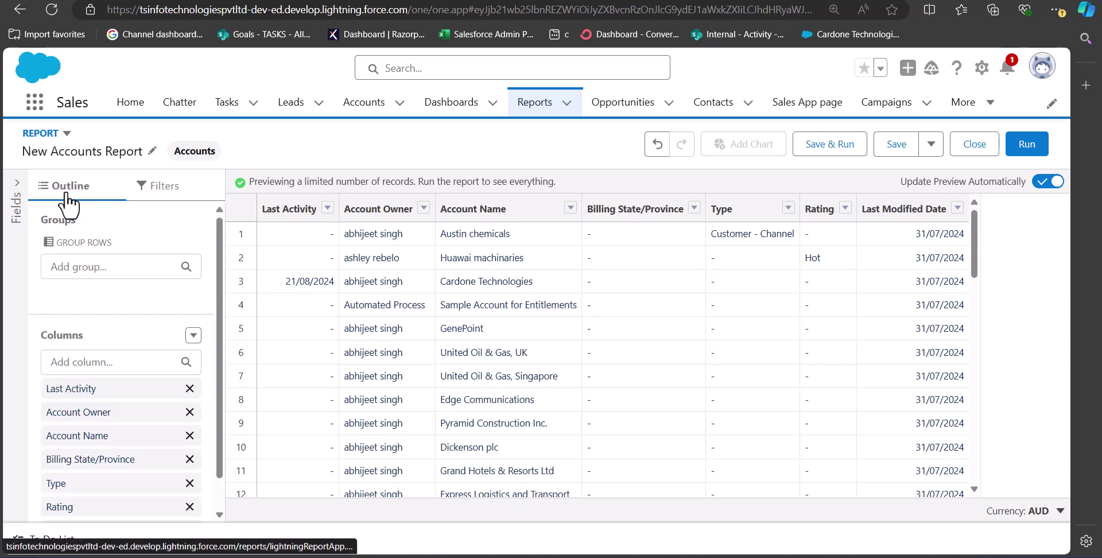
left_click(190, 391)
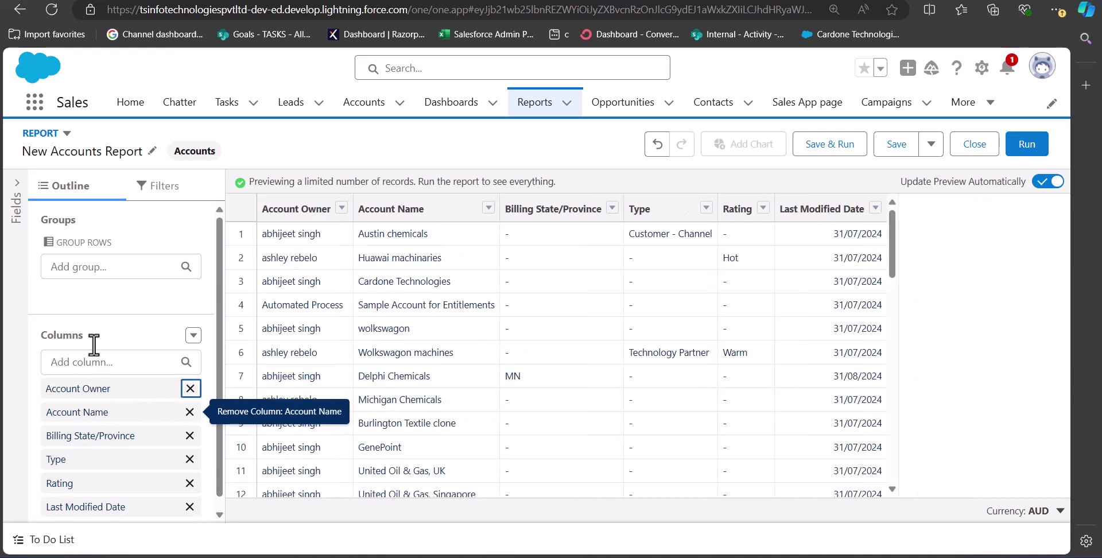
left_click(68, 362)
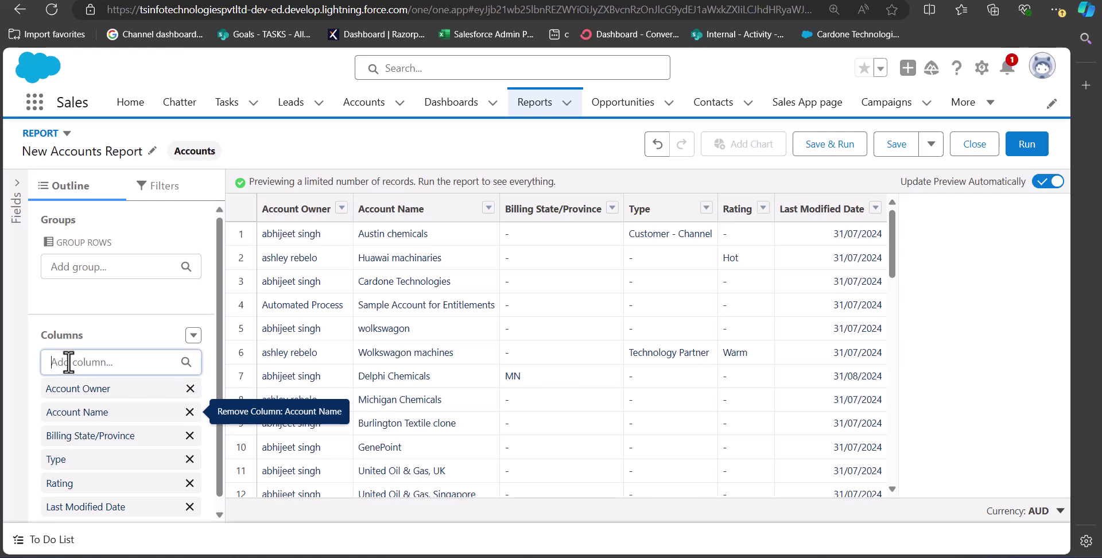
type("id")
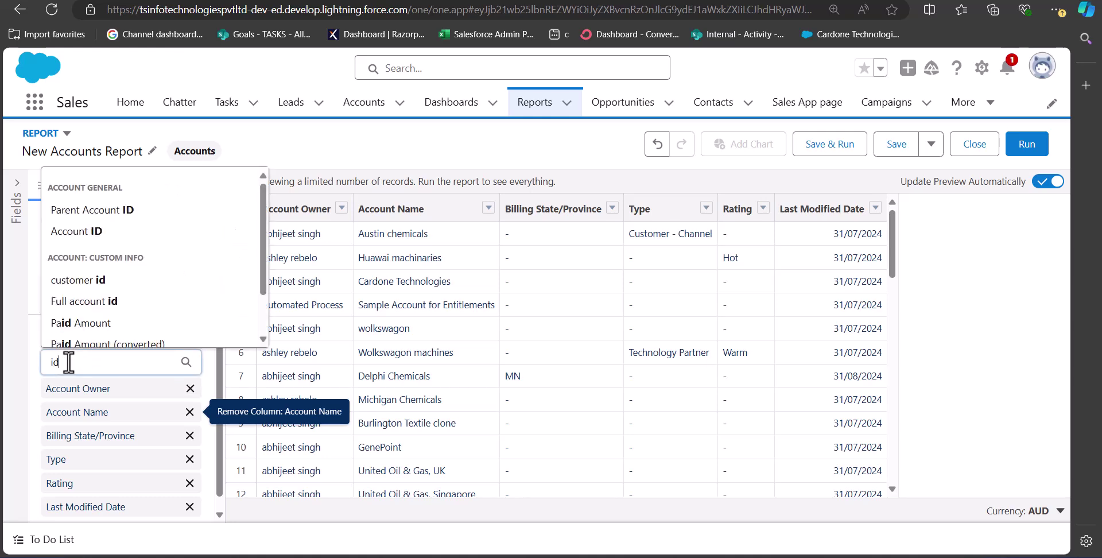
left_click(130, 233)
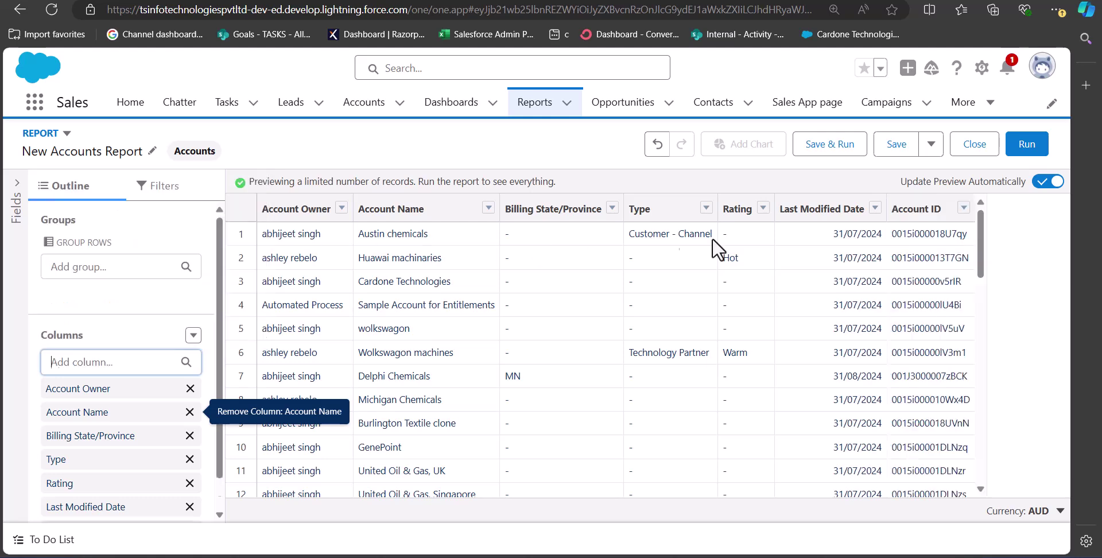
left_click(891, 233)
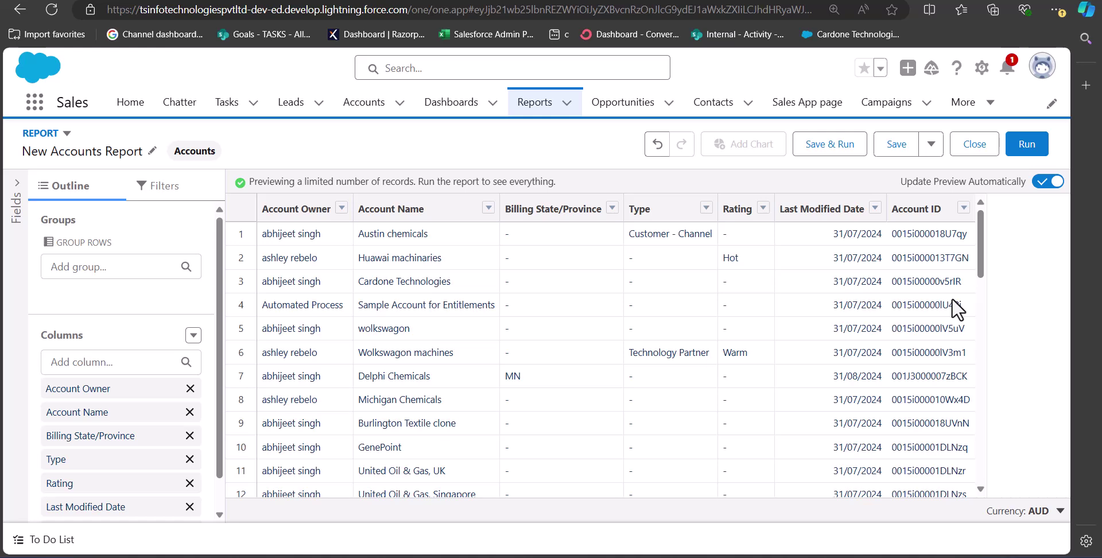
- Go to Setup and open the Account object's Fields & Relationships in Object Manager
left_click(973, 76)
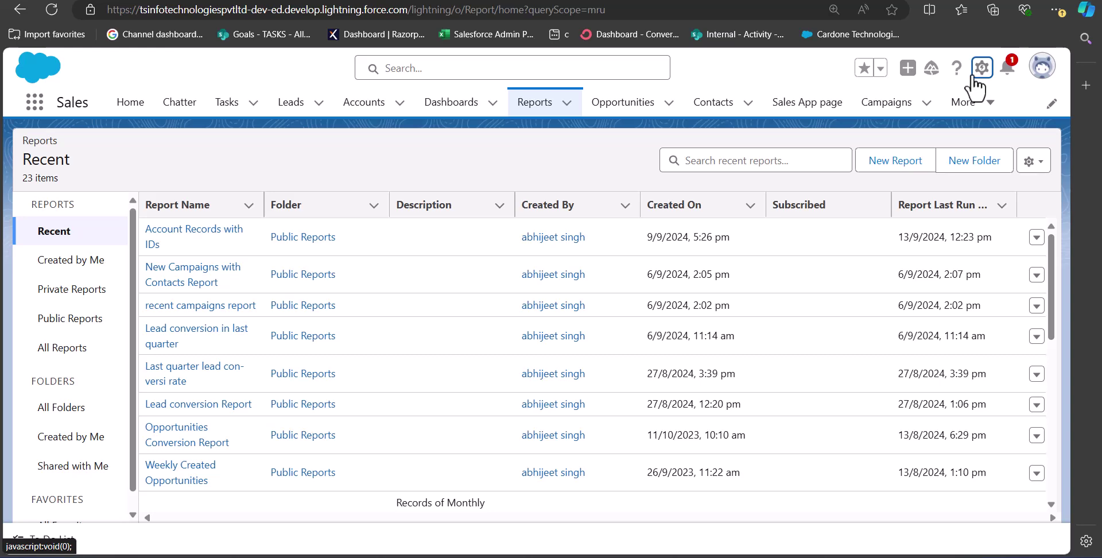
left_click(974, 76)
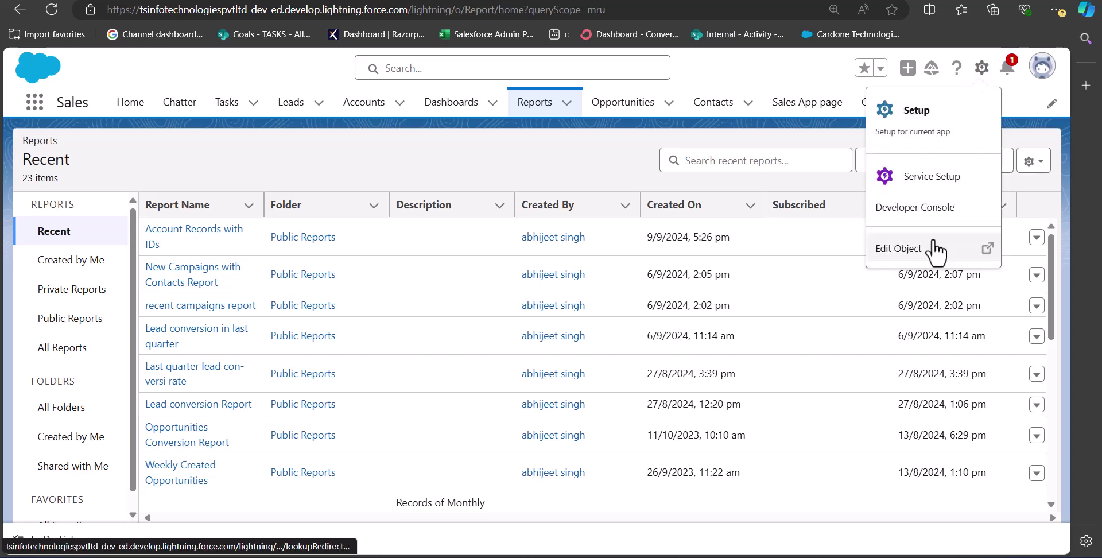
left_click(928, 119)
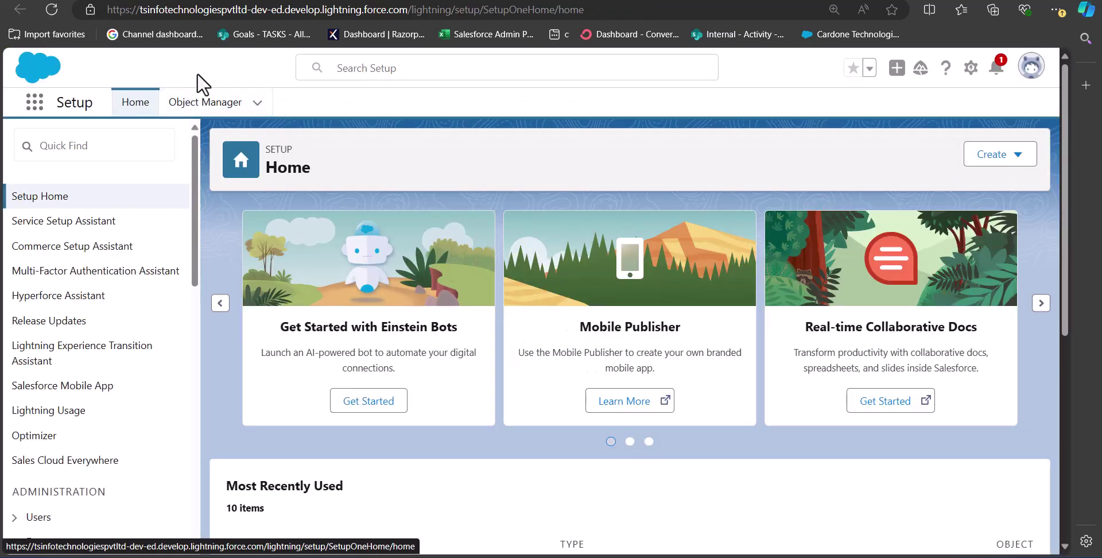
left_click(198, 104)
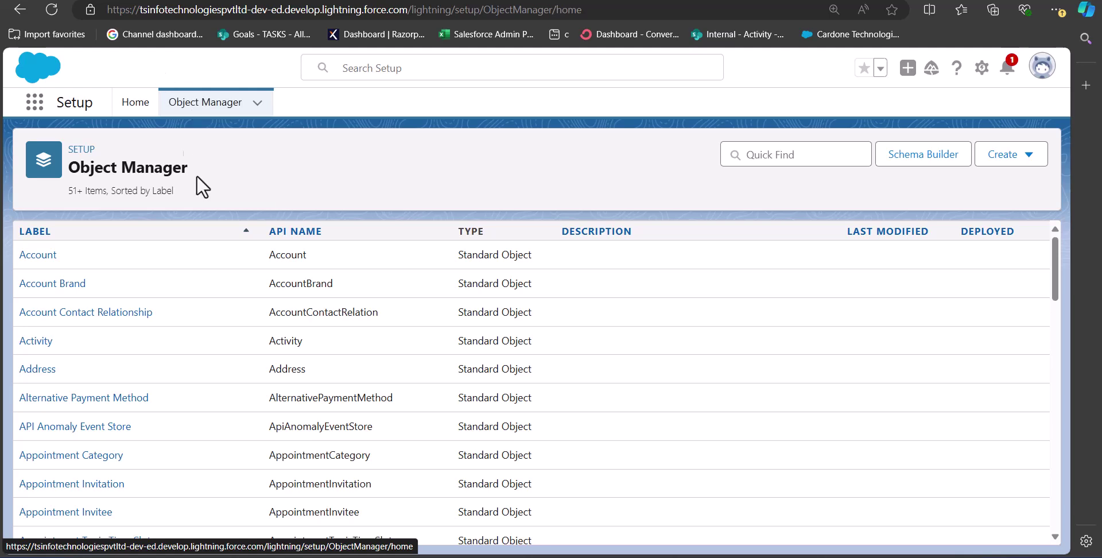
left_click(37, 256)
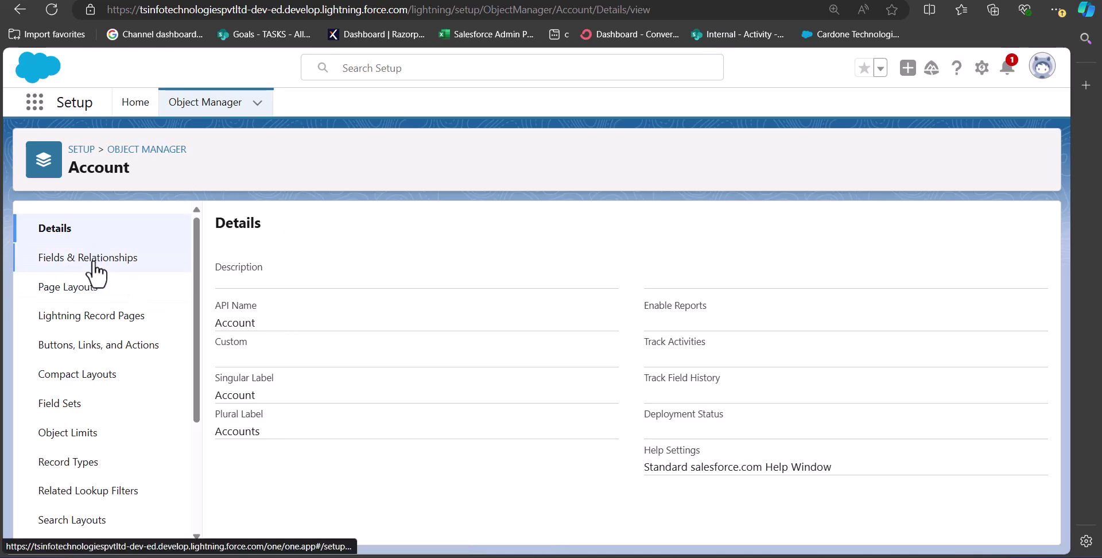
left_click(98, 259)
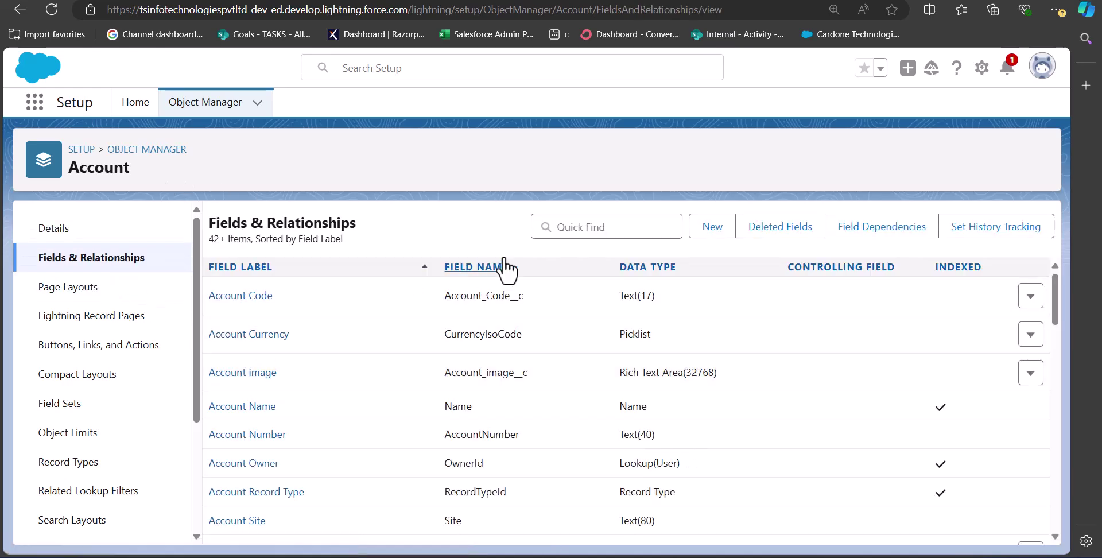
- Create a new custom field on Account with the Formula data type and continue to the output type settings
left_click(712, 230)
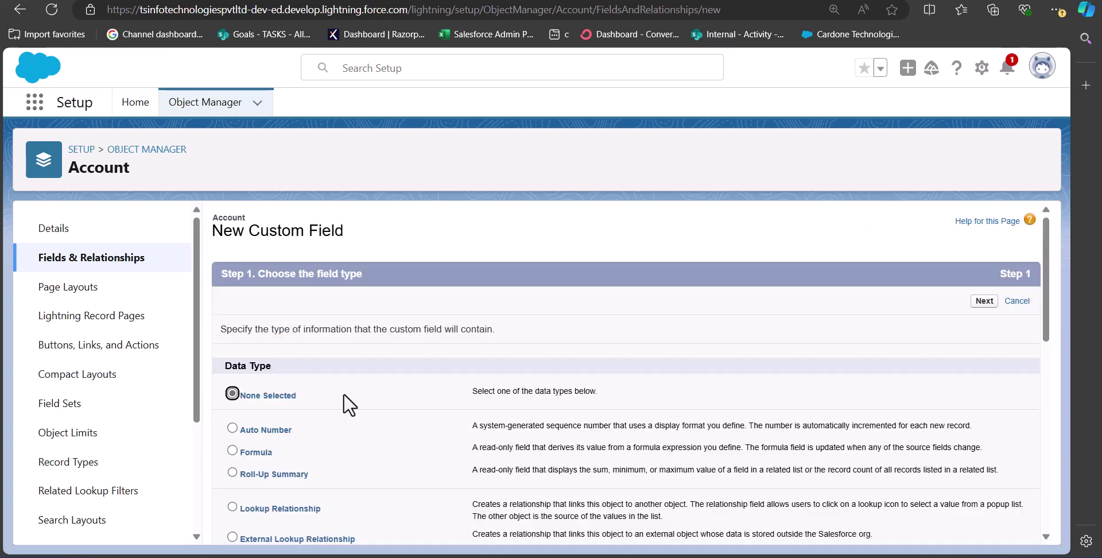
scroll(344, 395, "down", 1)
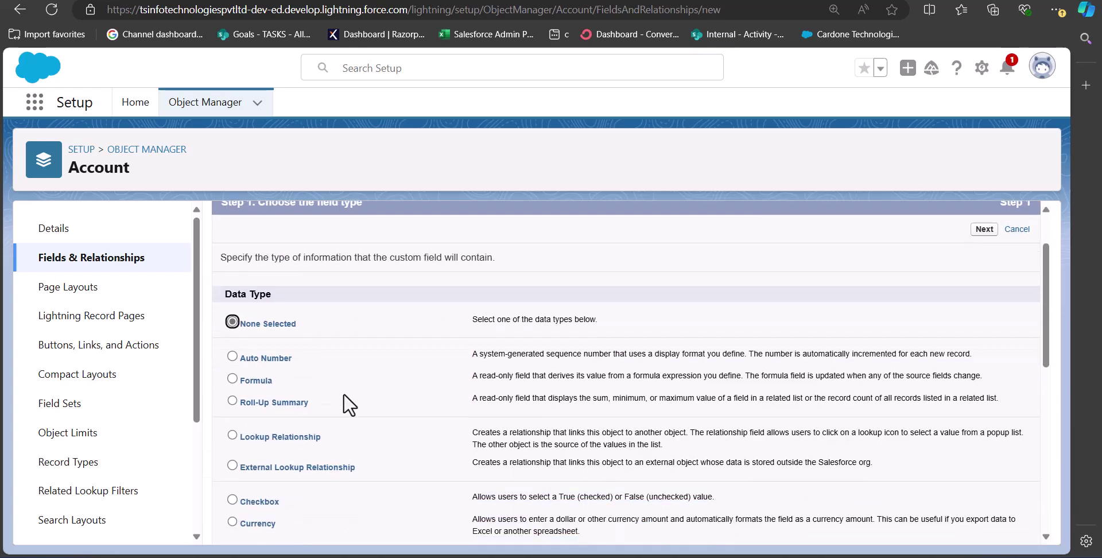
left_click(233, 379)
scroll(1016, 434, "up", 1)
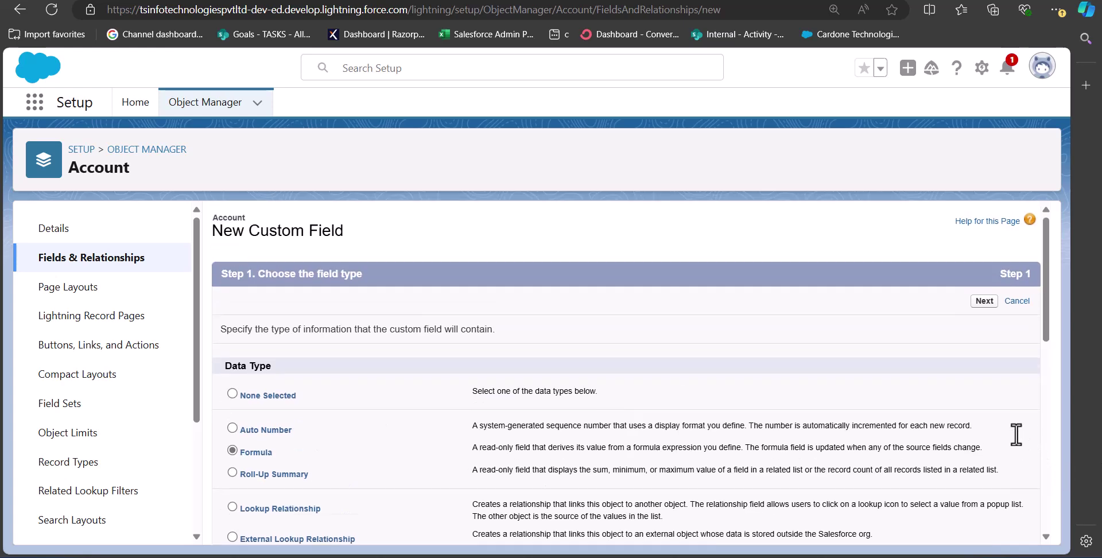
left_click(984, 300)
- Label the field "18 digit id", choose Text as the formula return type, and continue to the formula editor
left_click(446, 337)
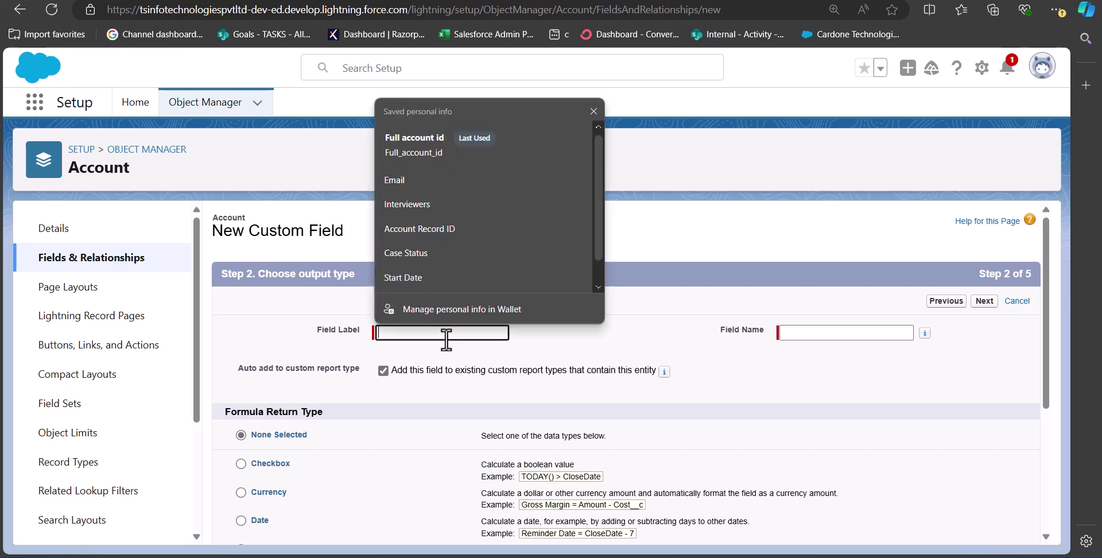
type("18 digit id")
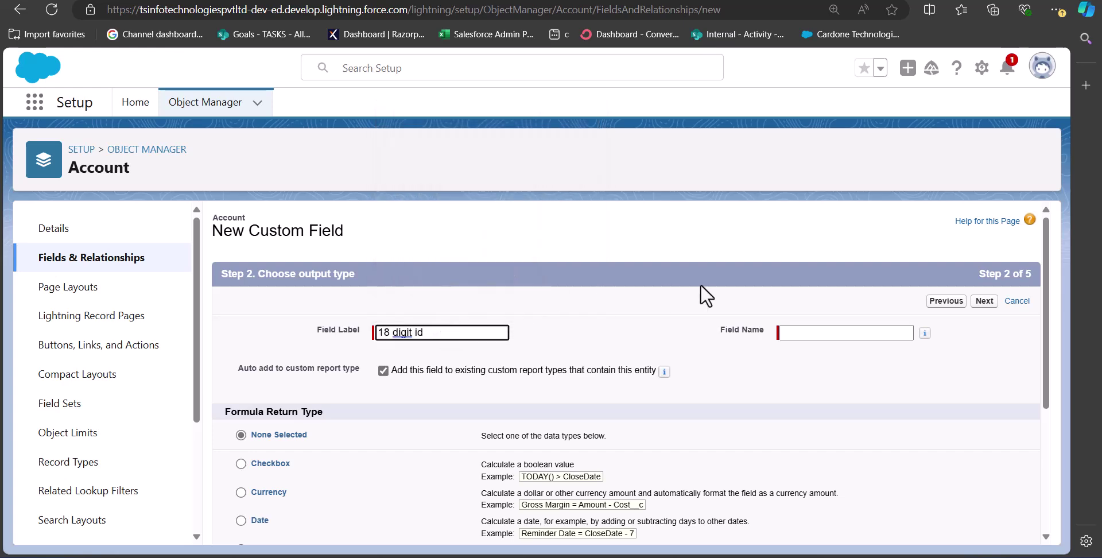
left_click(806, 332)
scroll(458, 353, "down", 3)
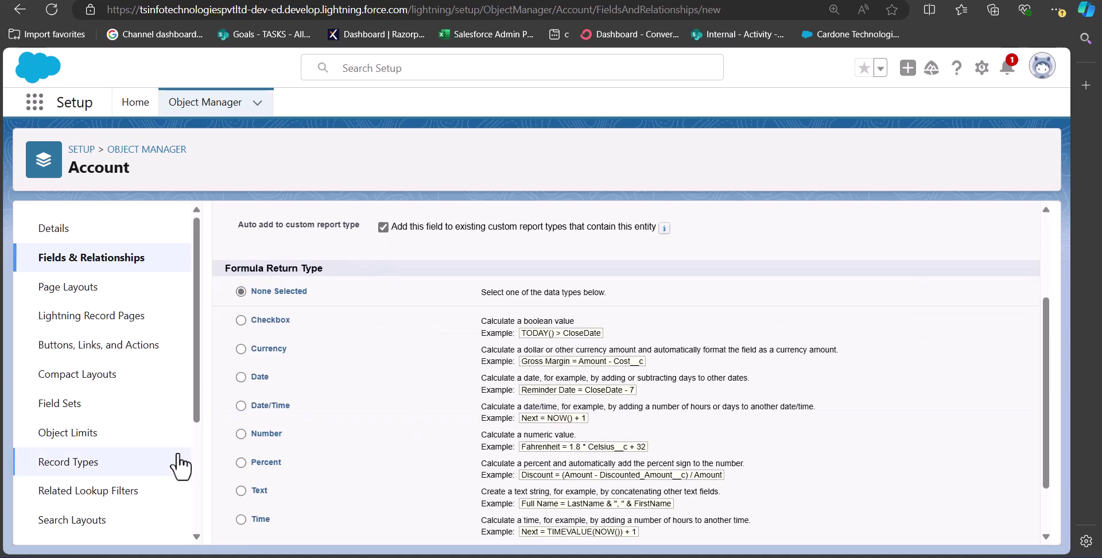
left_click(321, 491)
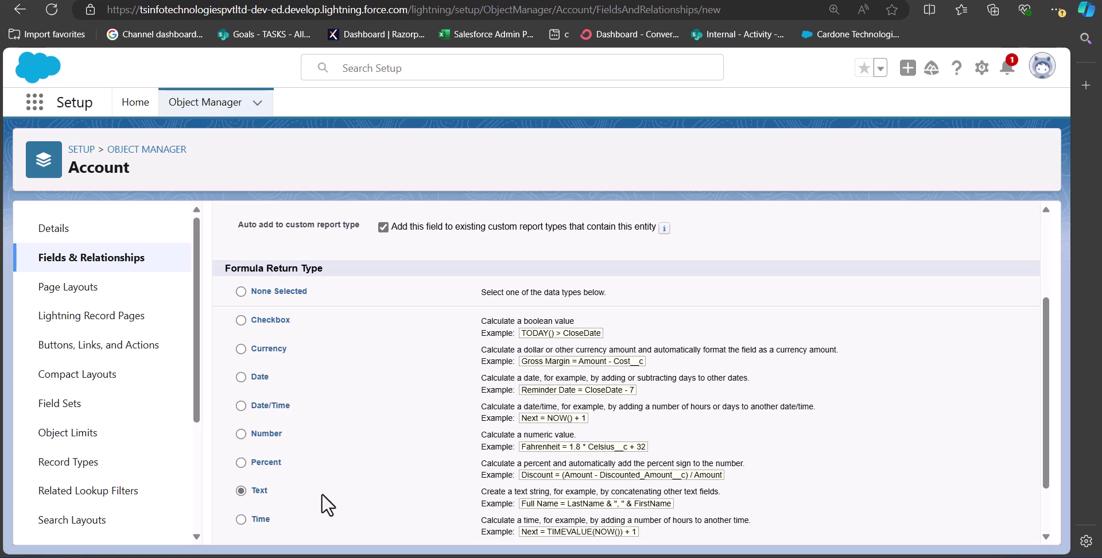
scroll(706, 383, "down", 2)
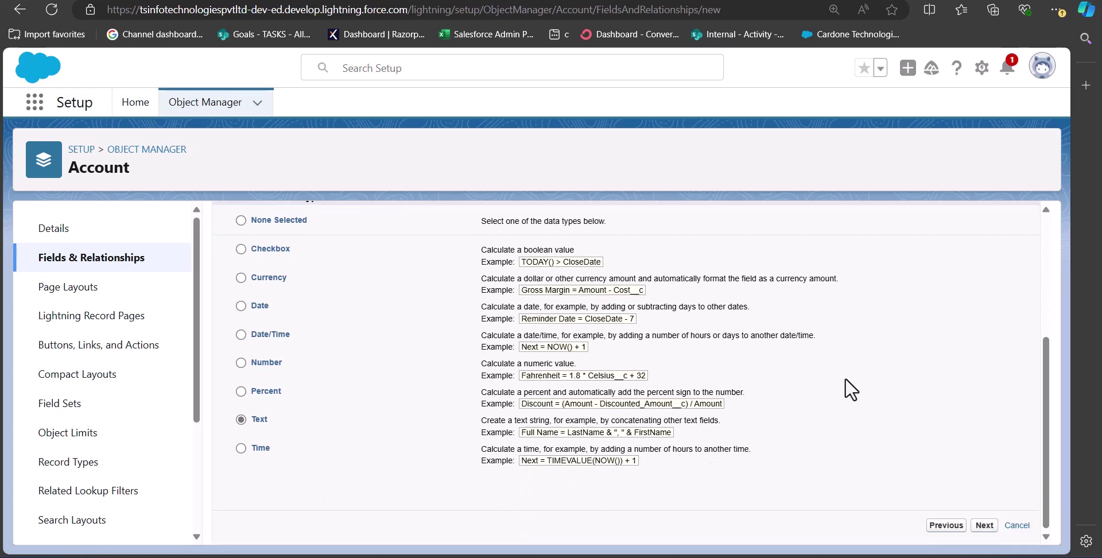
left_click(985, 525)
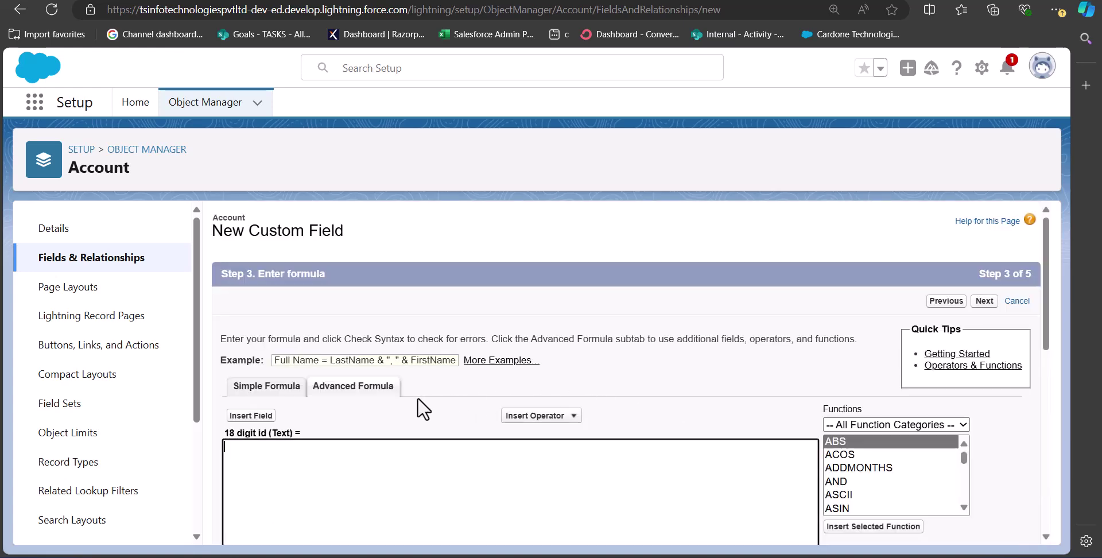
- Insert the CASESAFEID function from the function list into the "18 digit id" formula
scroll(398, 406, "down", 1)
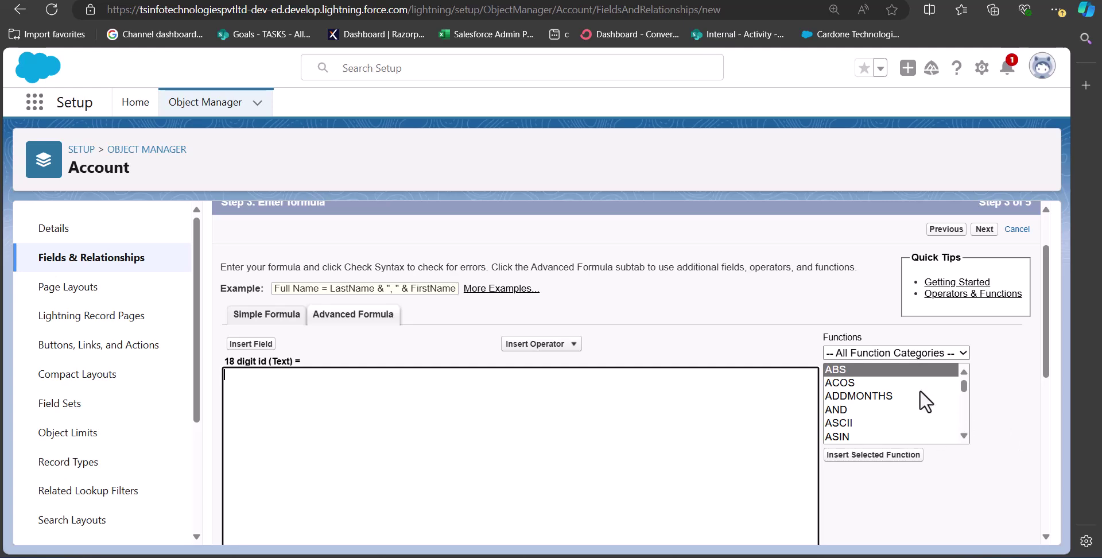
scroll(922, 398, "down", 2)
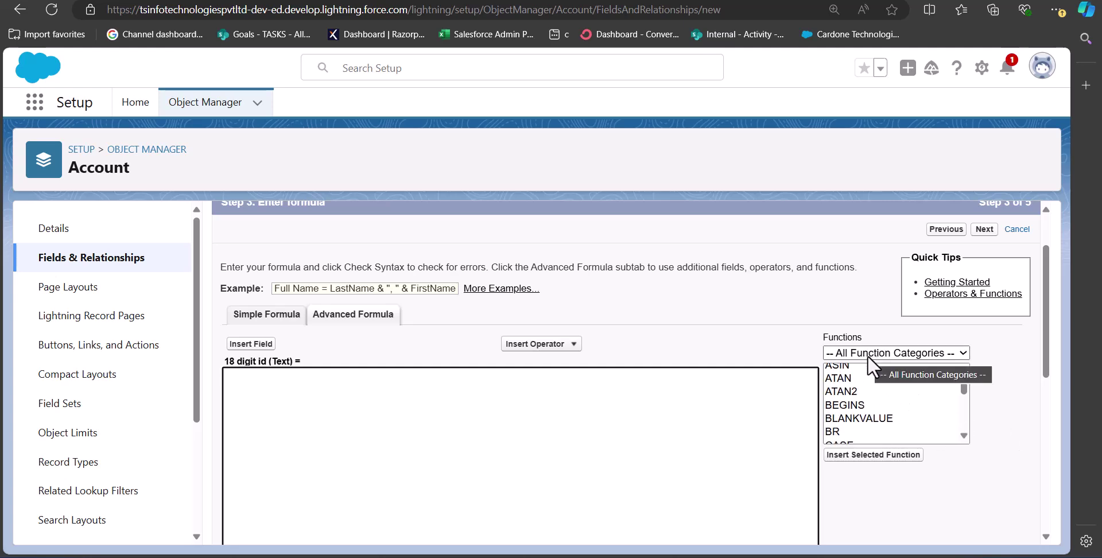
left_click(880, 391)
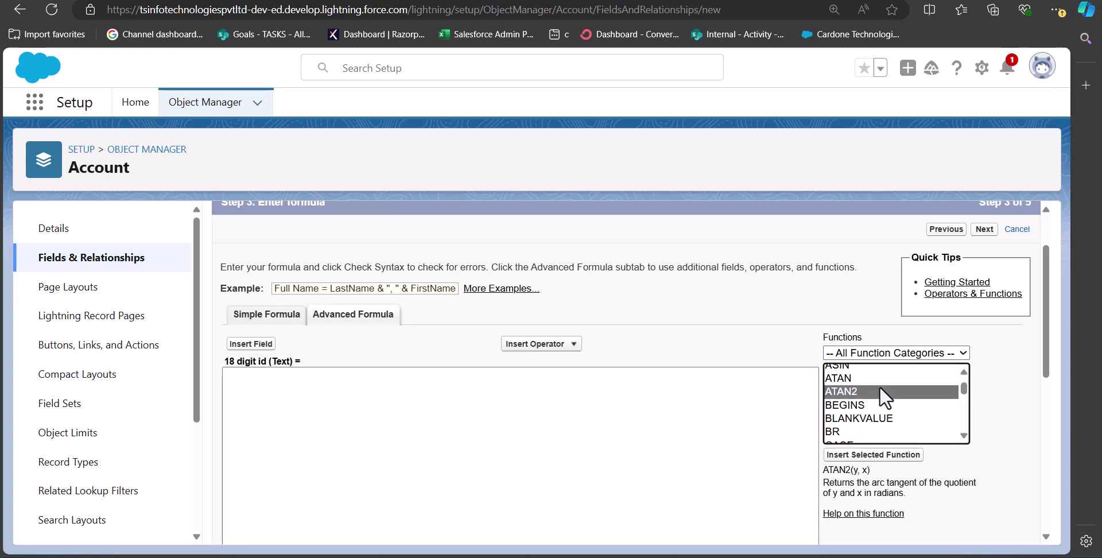
scroll(879, 386, "down", 1)
left_click(878, 381)
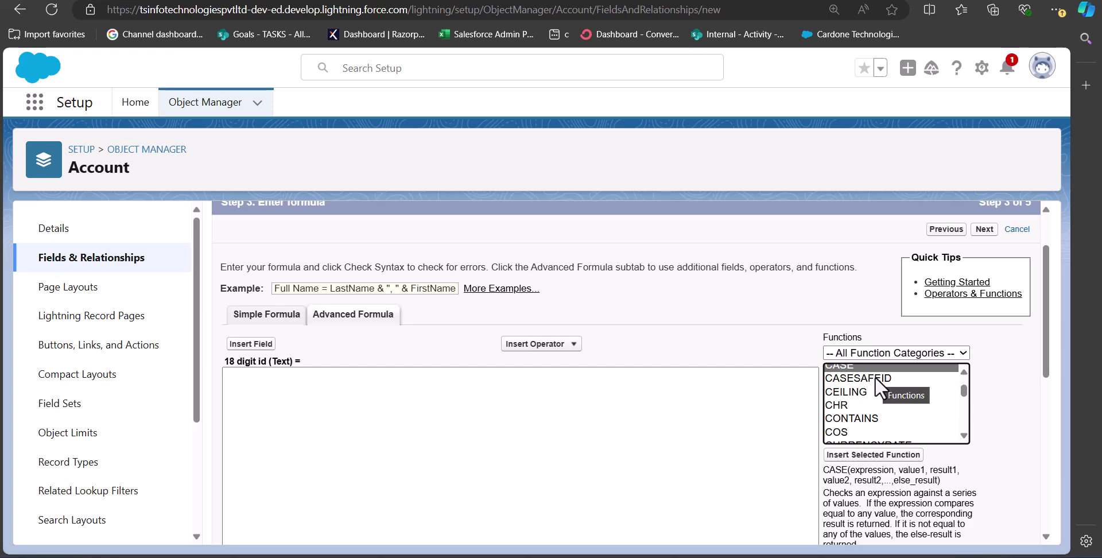
left_click(874, 376)
left_click(872, 455)
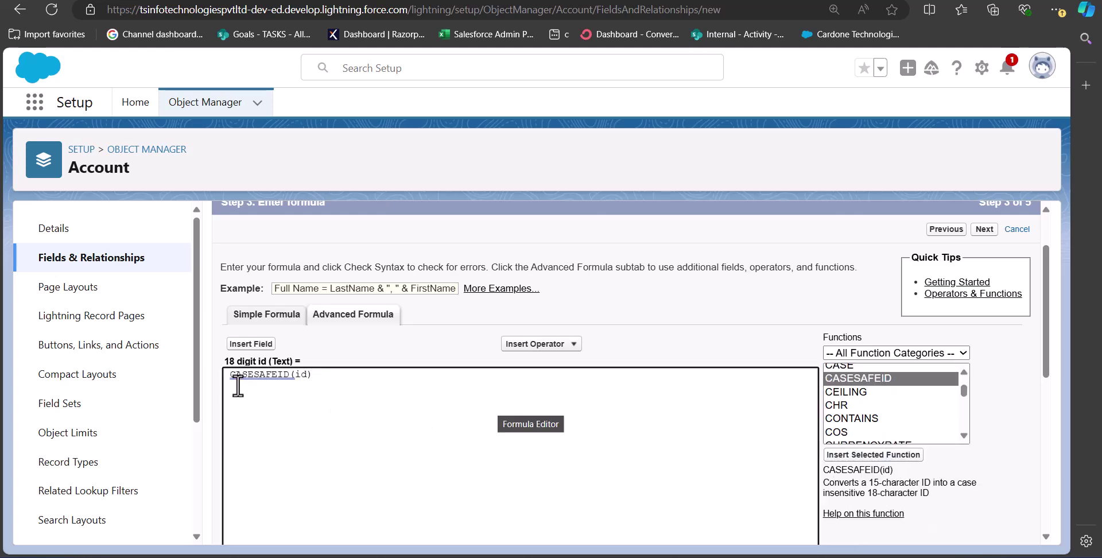
- Check the syntax of the CASESAFEID(id) formula and continue past the formula step
scroll(383, 398, "down", 4)
left_click(256, 462)
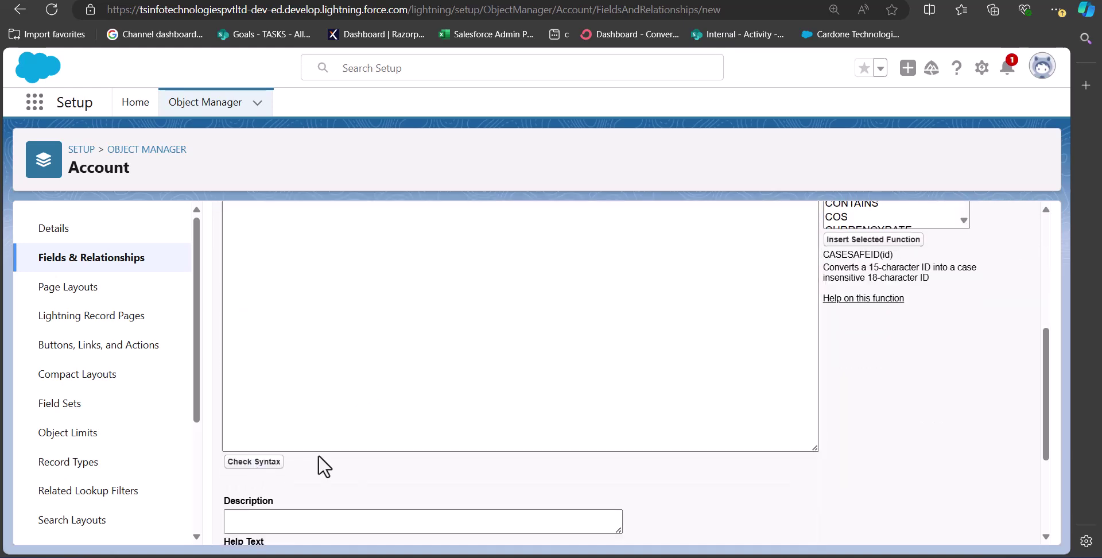
scroll(543, 440, "down", 5)
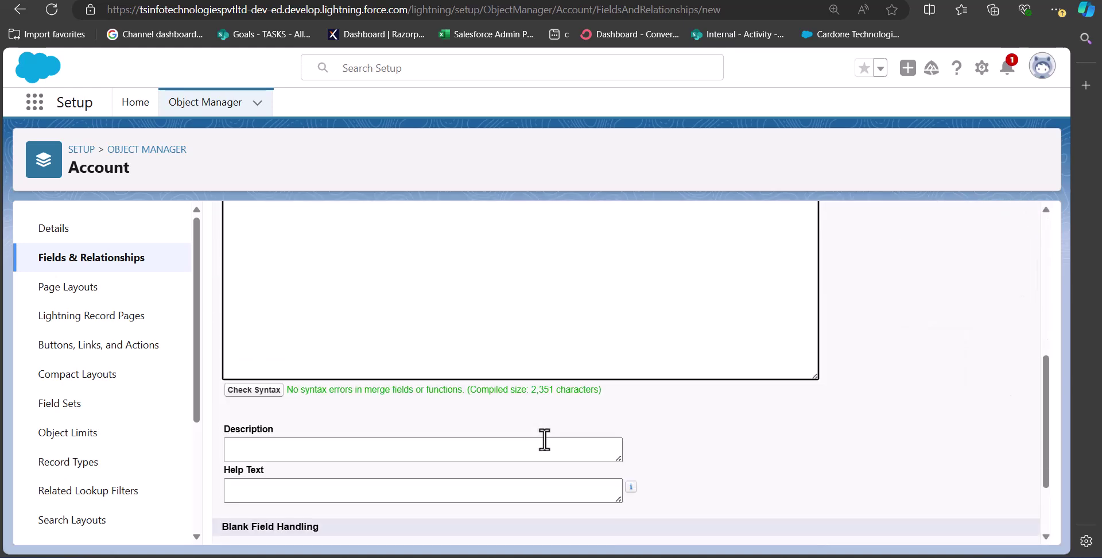
scroll(474, 397, "up", 5)
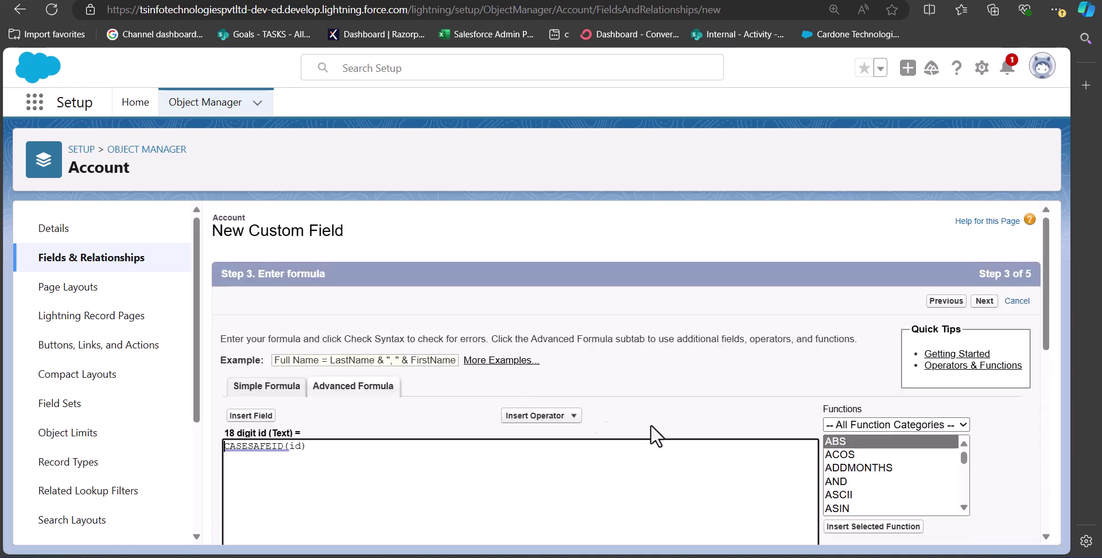
left_click(984, 300)
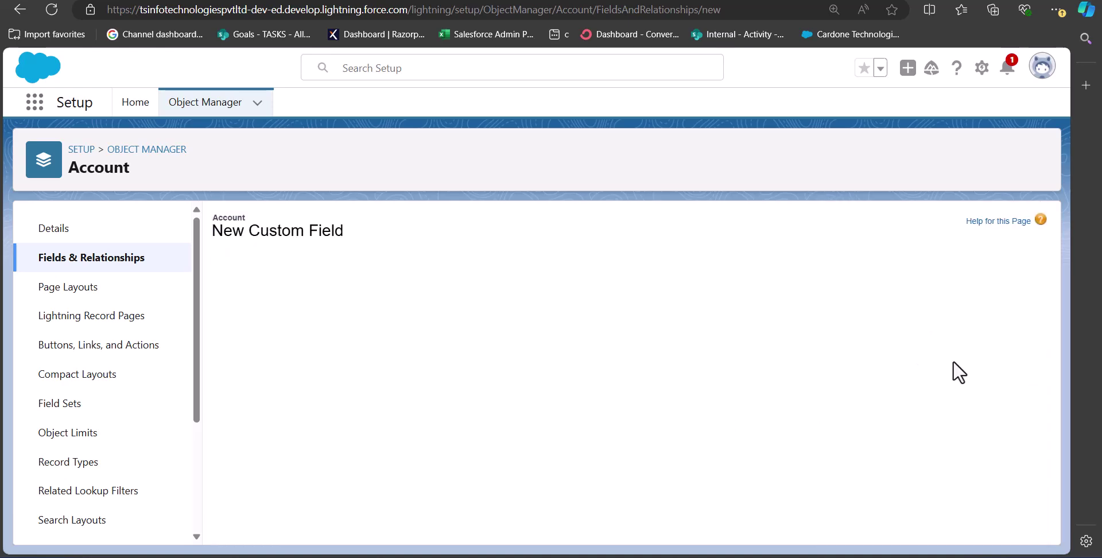
- Proceed to the page layout assignment, exclude the field from all page layouts, and save it
scroll(575, 367, "down", 1)
scroll(575, 367, "down", 1)
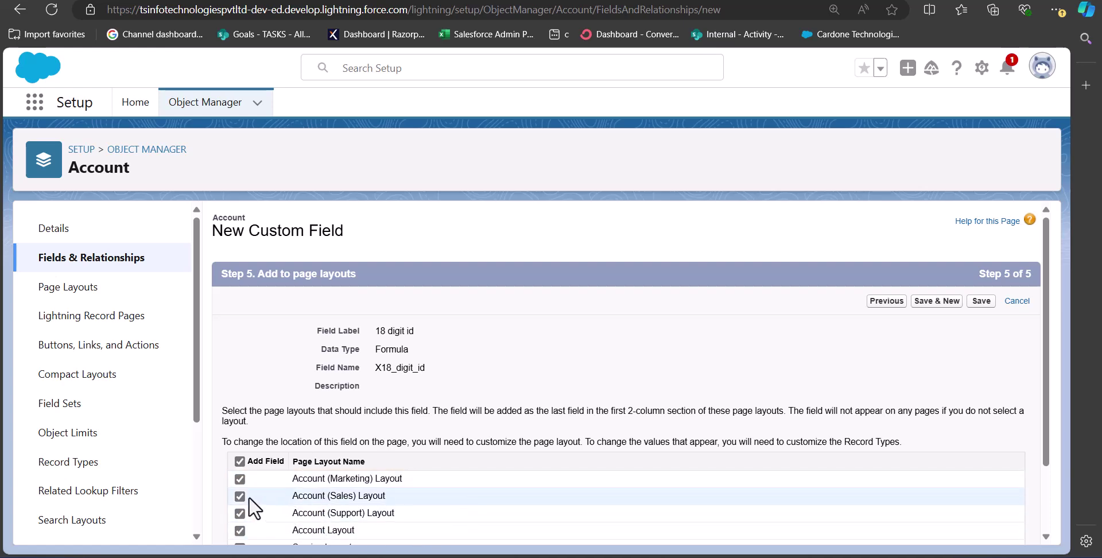
left_click(243, 464)
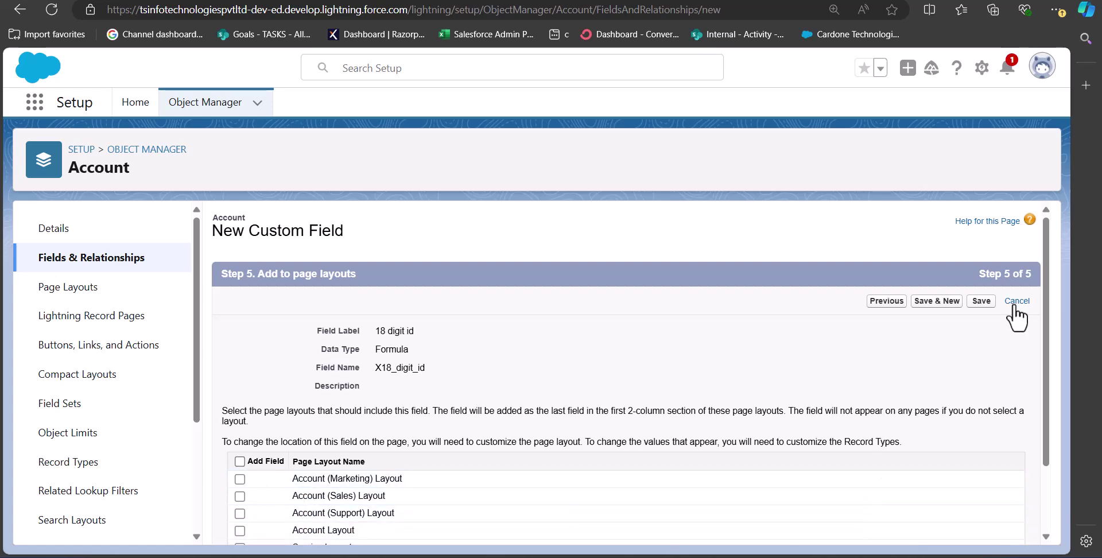
left_click(981, 303)
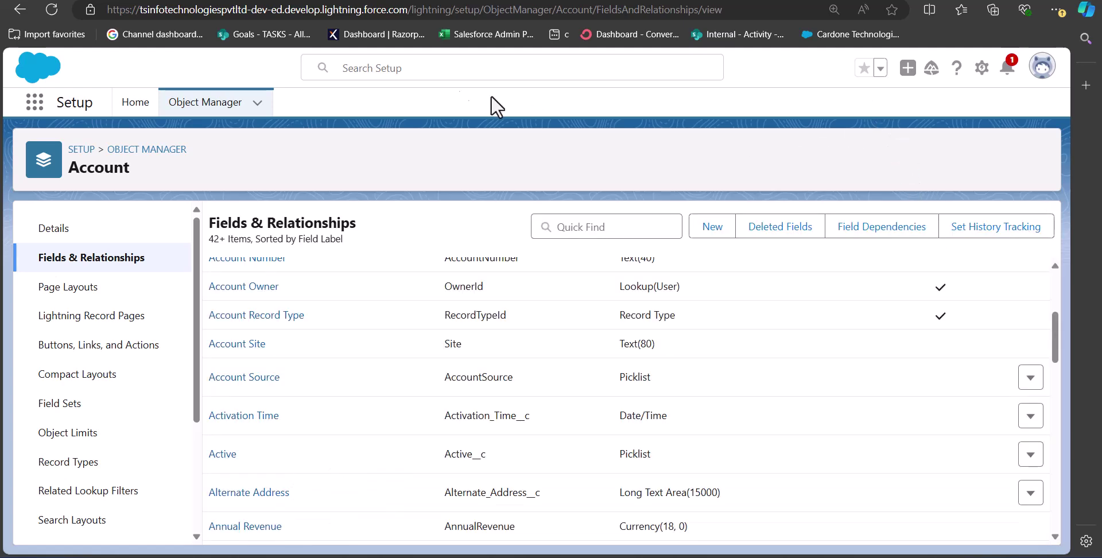
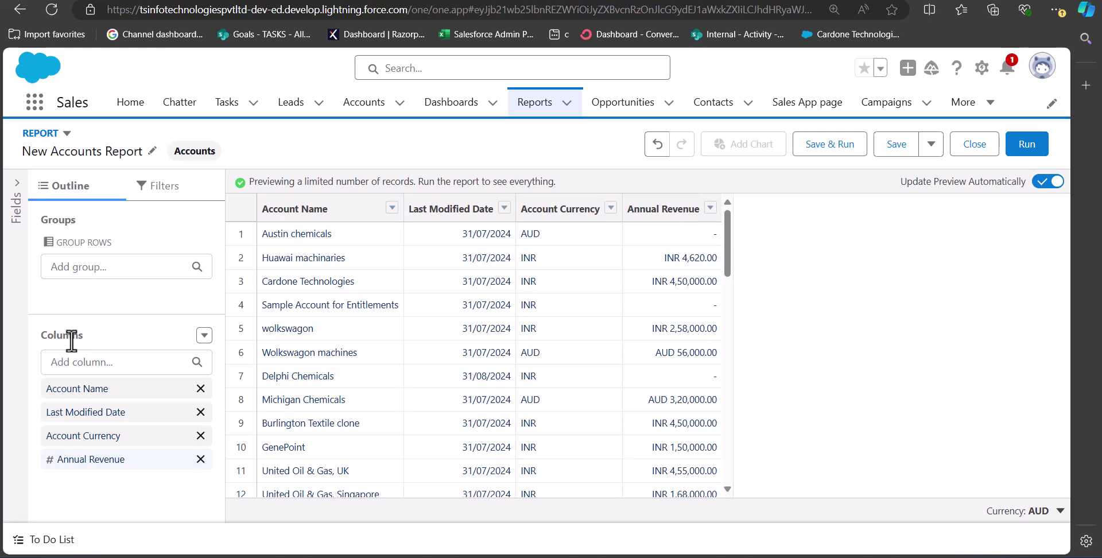
- Add the Account ID and 18 digit id columns to the New Accounts Report
left_click(91, 361)
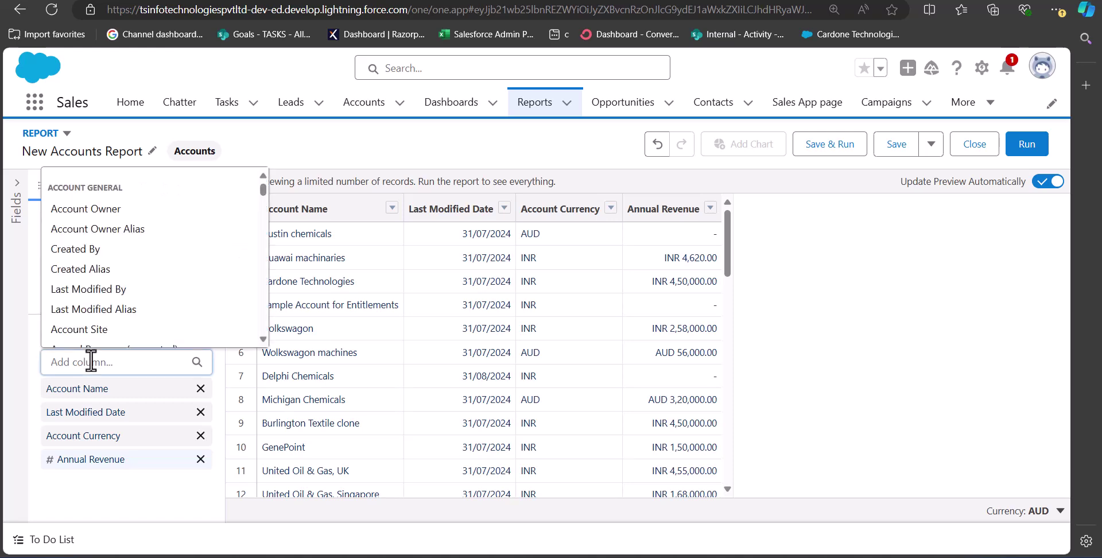
type("ac")
key("Down")
key("Return")
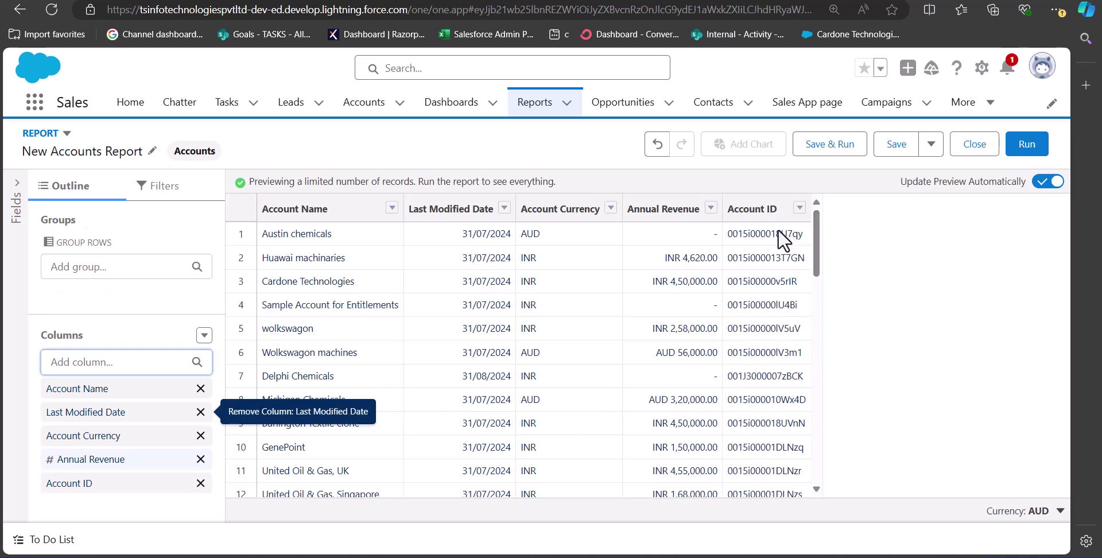
left_click(101, 363)
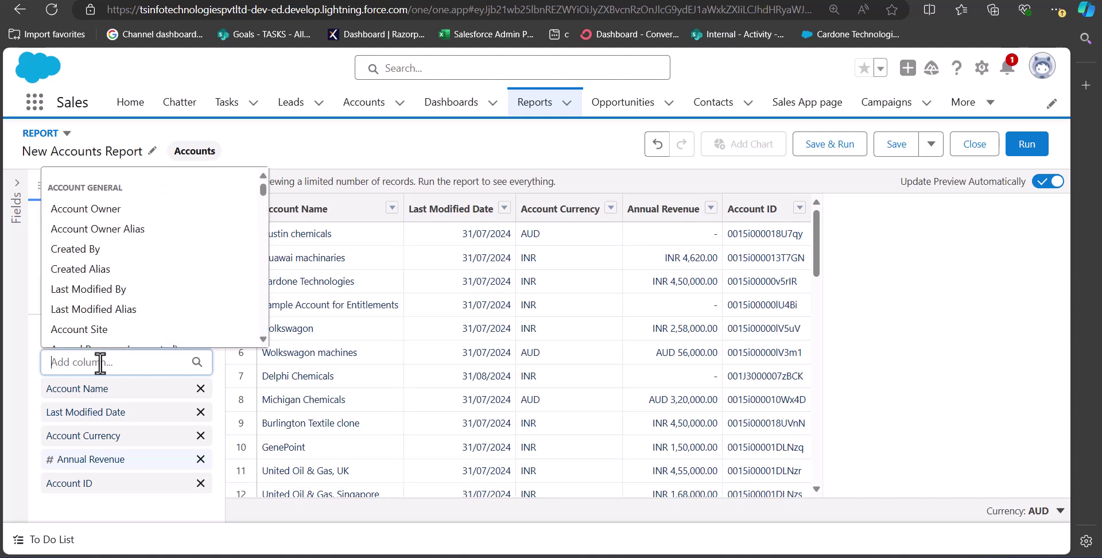
type("18")
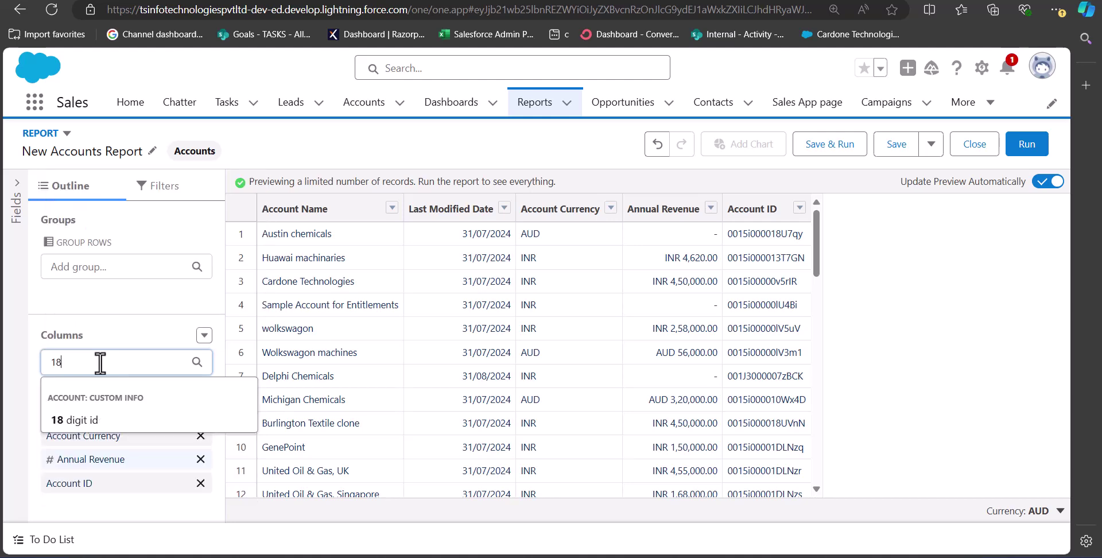
left_click(91, 419)
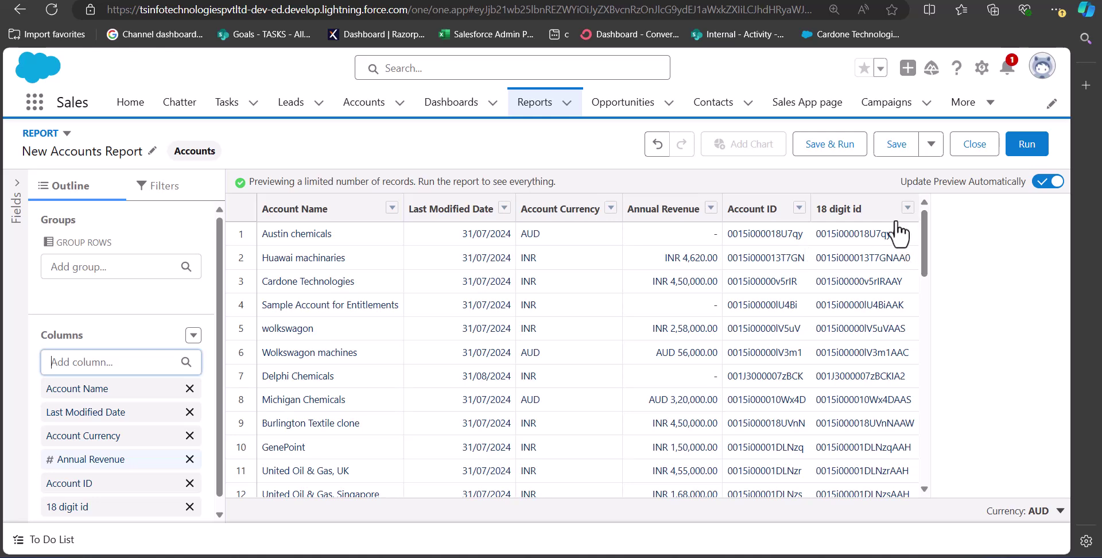
- Start saving the report, name it "New Id Accounts Report", and generate its unique name
left_click(845, 161)
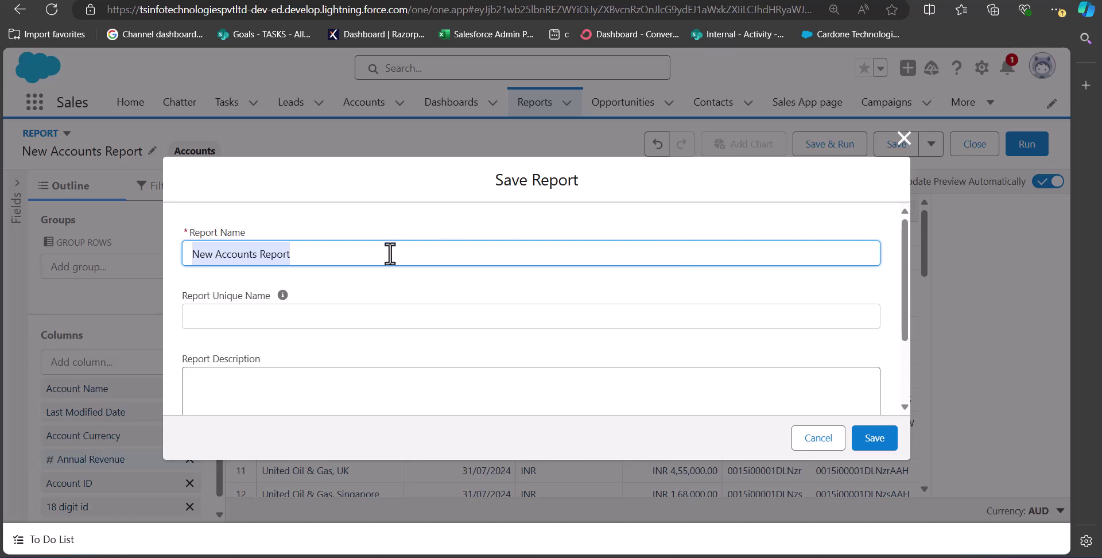
left_click(212, 253)
type("Old")
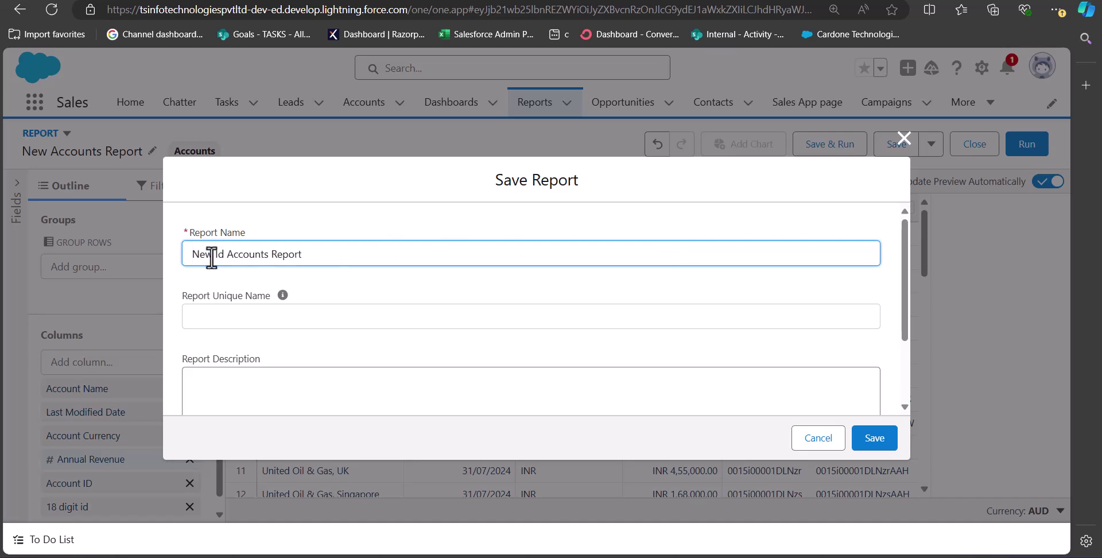
left_click(256, 322)
- Choose Public Reports as the destination folder, save and run the report, and dismiss the notification
scroll(574, 367, "down", 2)
left_click(313, 386)
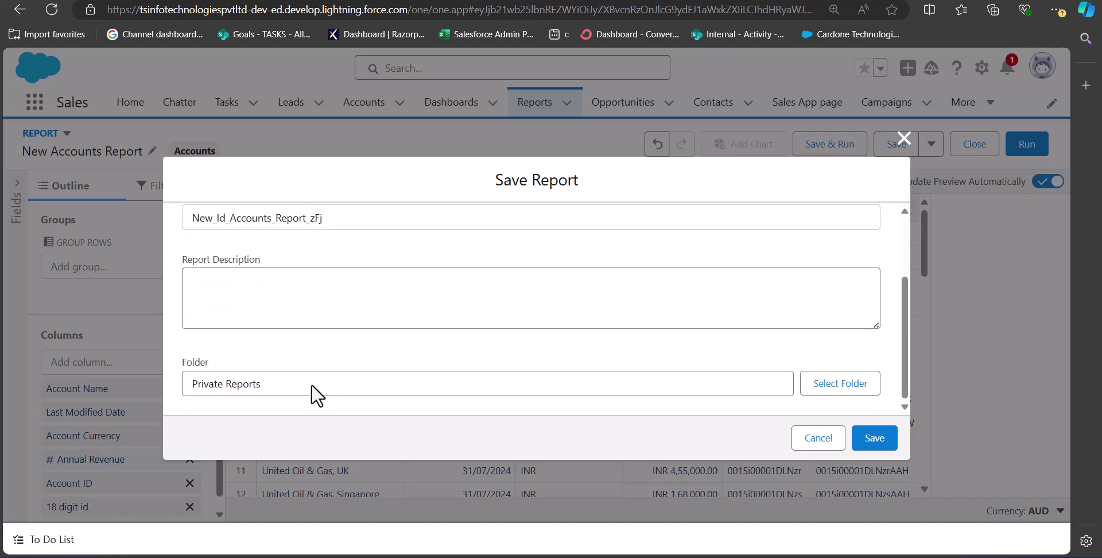
left_click(811, 395)
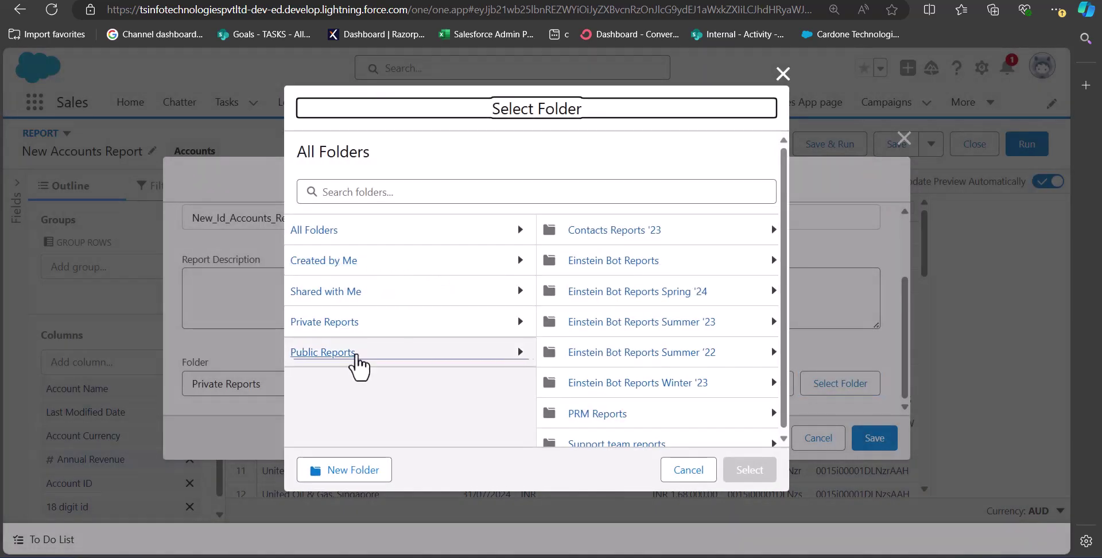
left_click(360, 358)
left_click(749, 469)
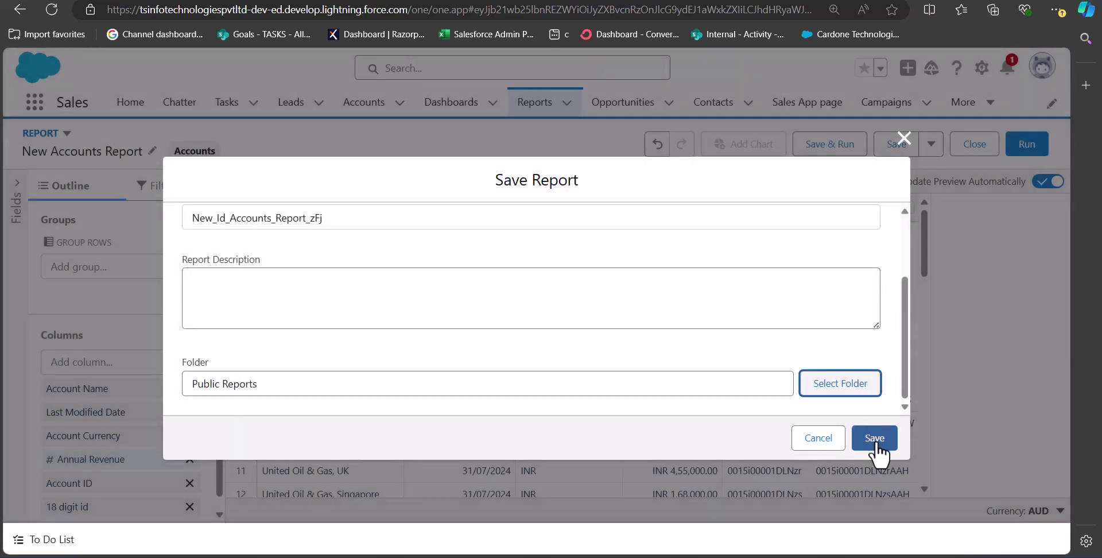
left_click(874, 442)
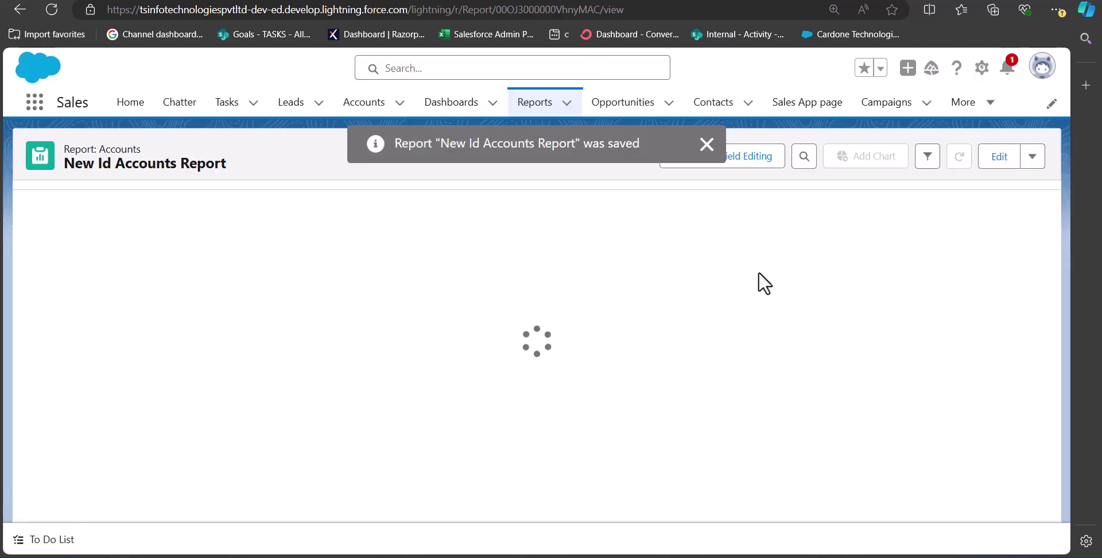
left_click(708, 151)
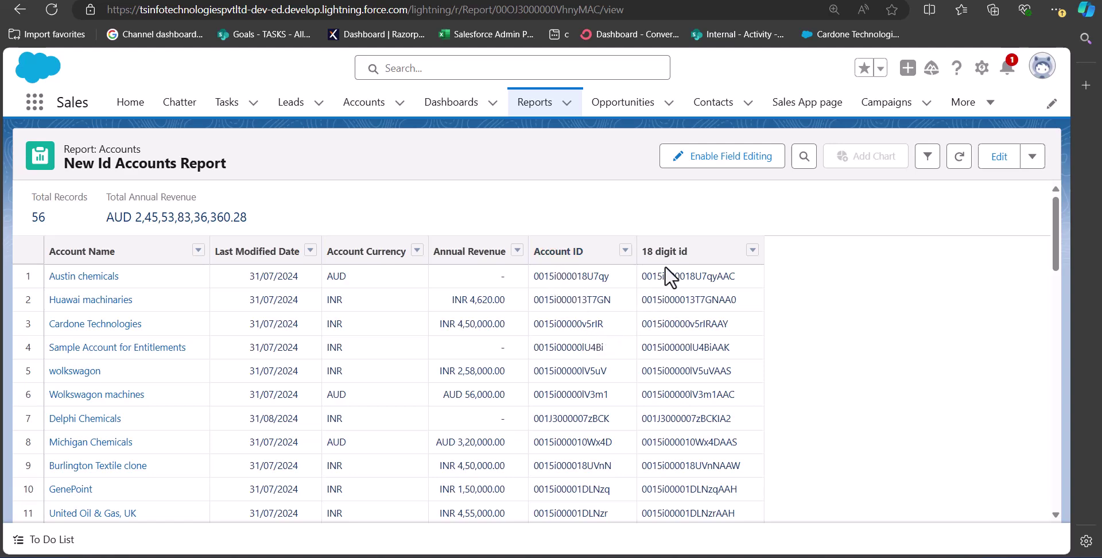
- Start an export in Salesforce Data Loader and log in to the Production environment with OAuth
mouse_move(722, 557)
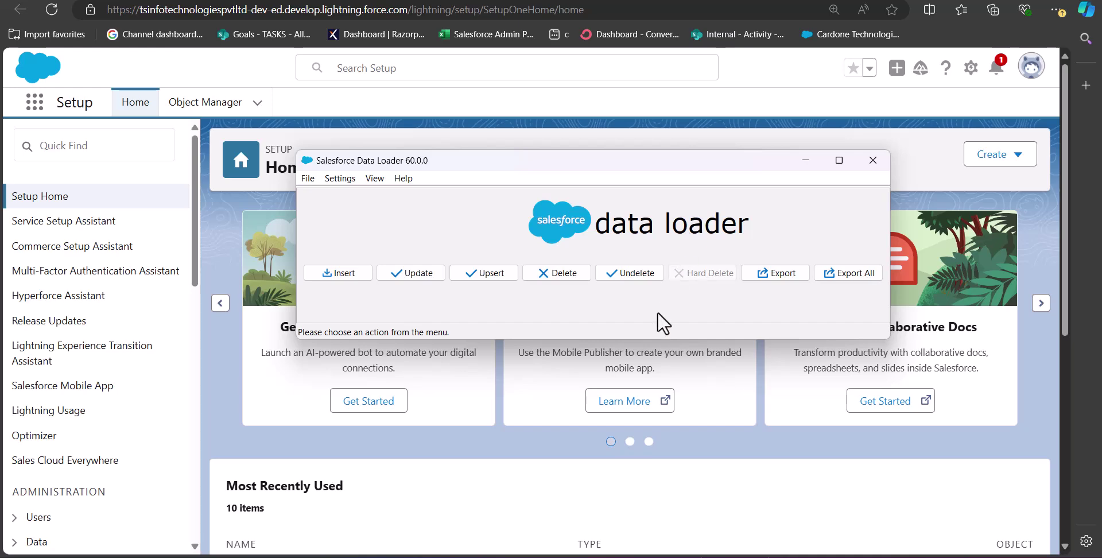
left_click(778, 273)
left_click_drag(547, 181, 544, 114)
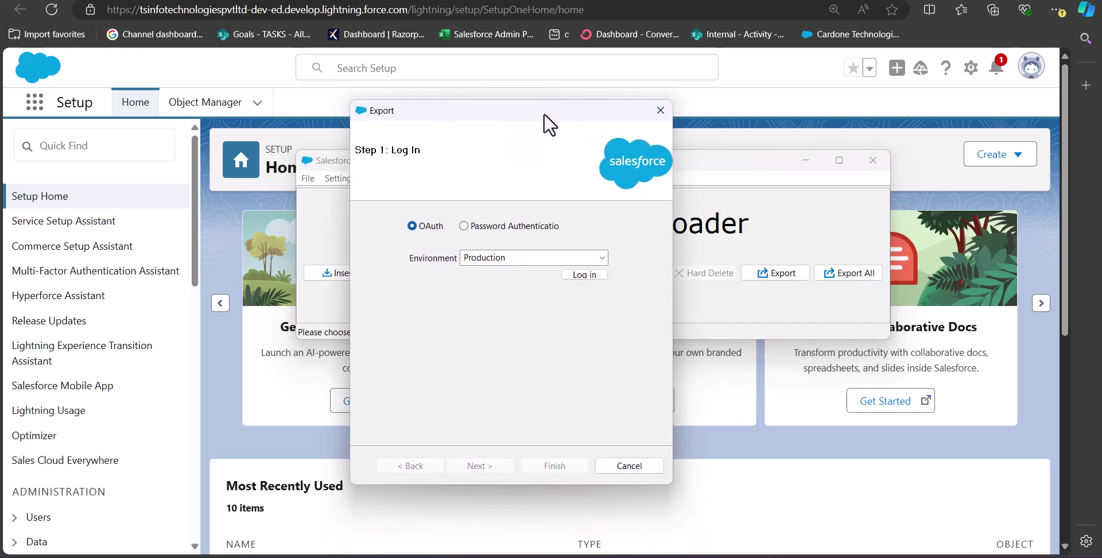
left_click(587, 274)
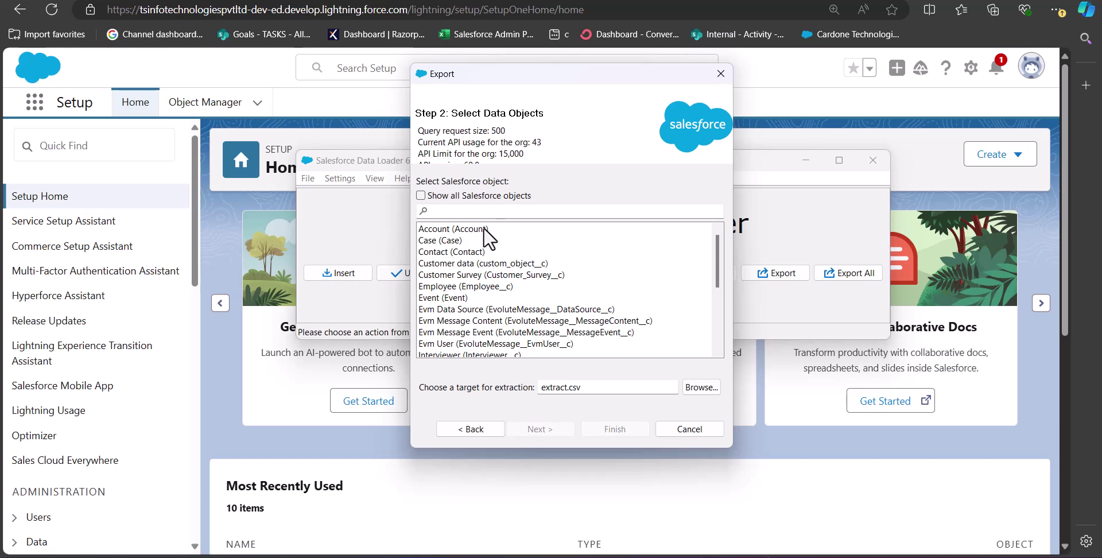
- Select the Account object, set the extraction target to extractaccountid.csv, and continue to the query editor
left_click(485, 230)
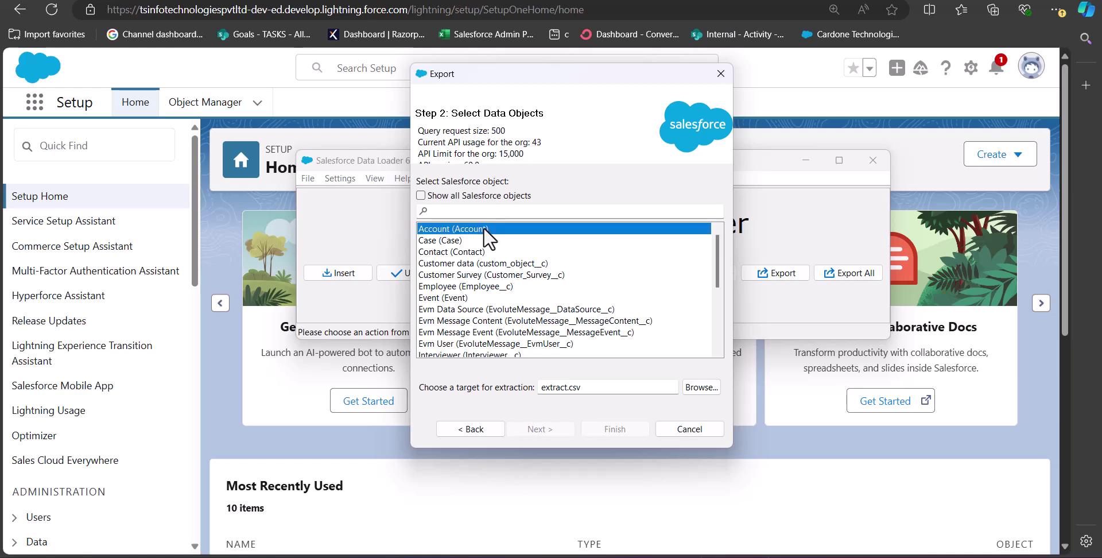
left_click(567, 389)
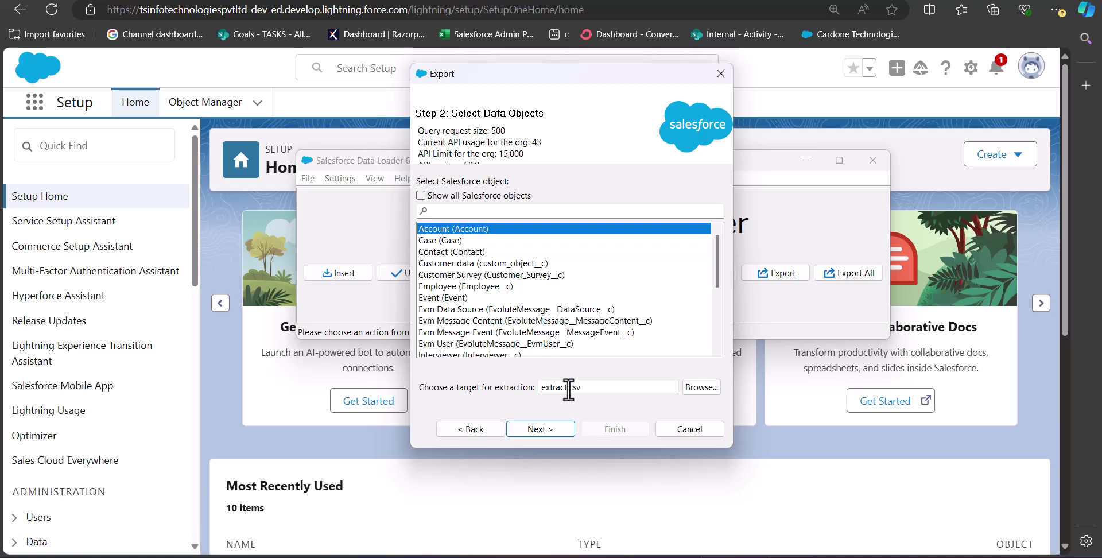
type("accountid")
left_click(557, 428)
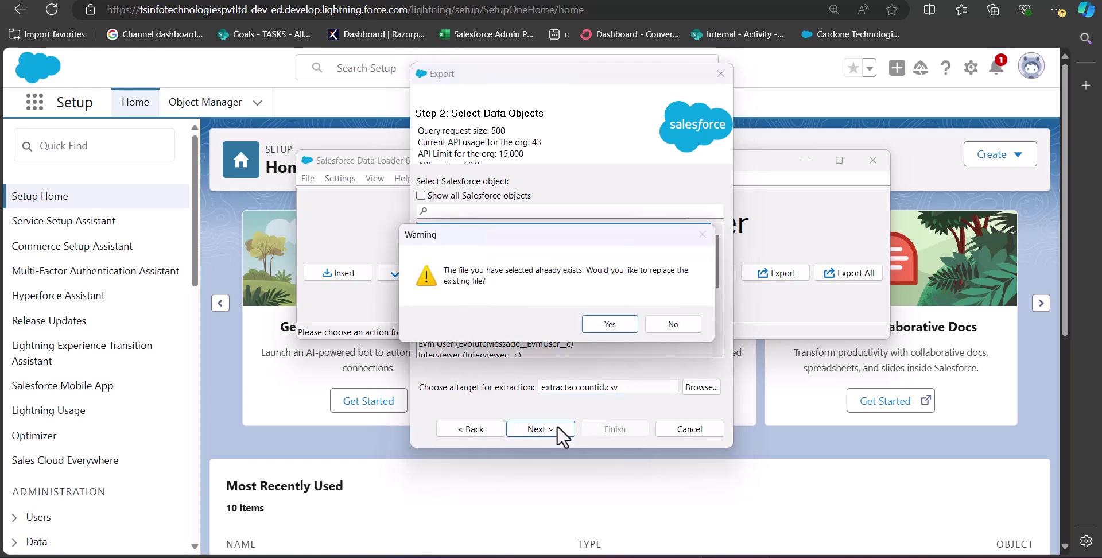
key("Return")
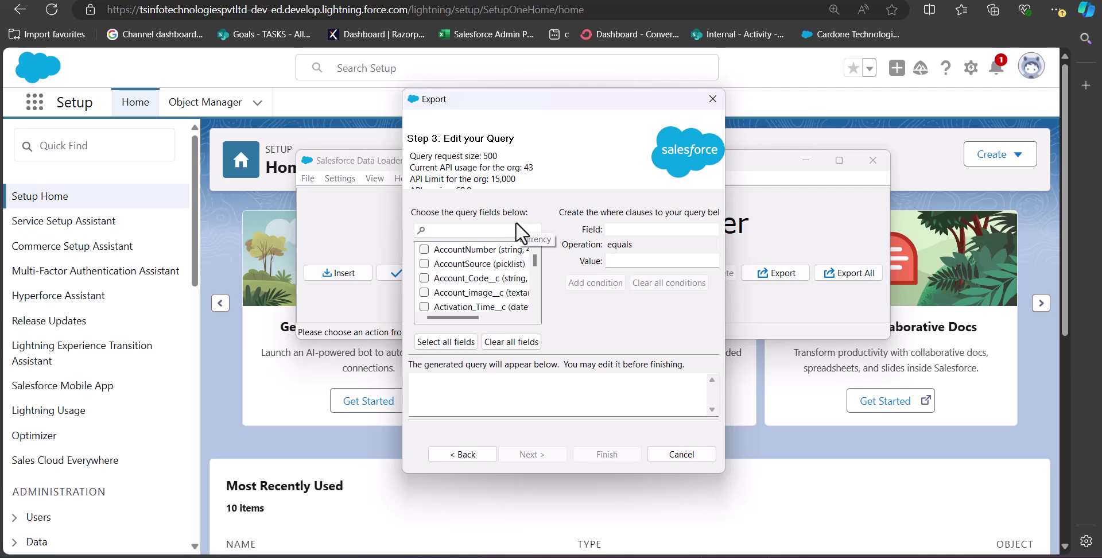
- Select Name and Id as the Account query fields, then run the export and confirm it
left_click(473, 230)
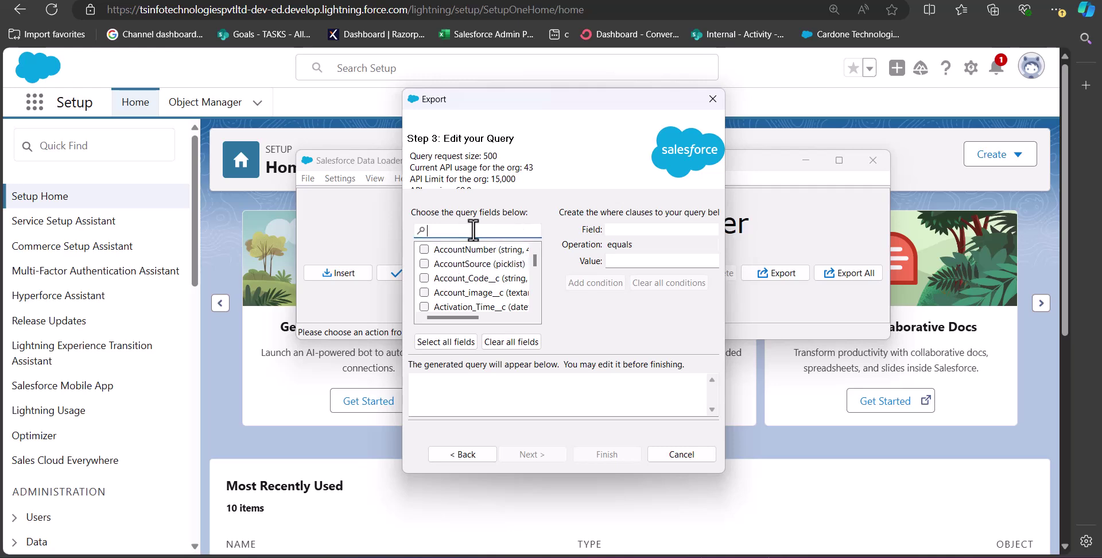
type("name")
left_click(424, 277)
left_click_drag(451, 231, 407, 222)
type("id")
left_click(424, 278)
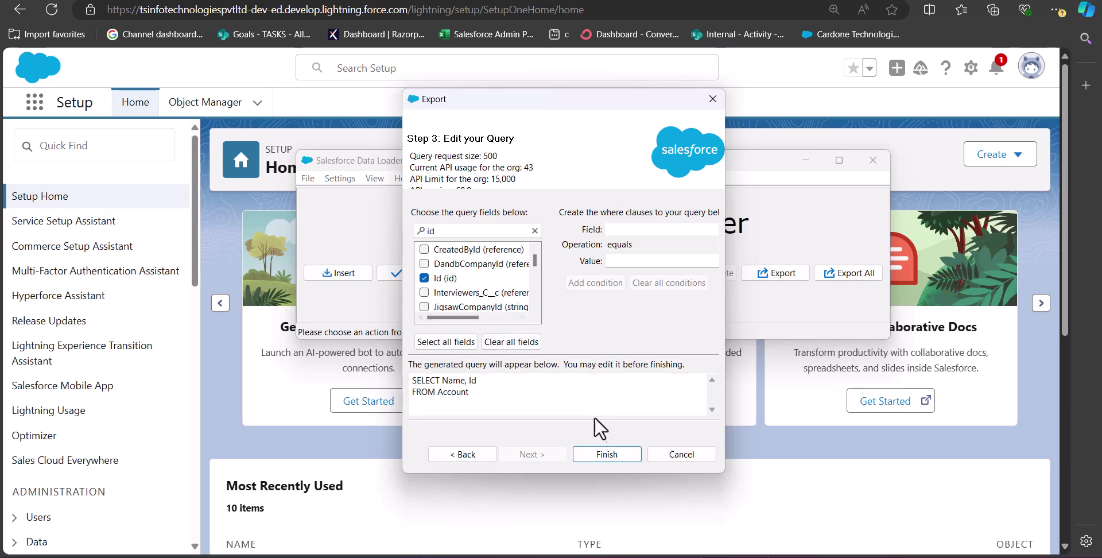
left_click(607, 453)
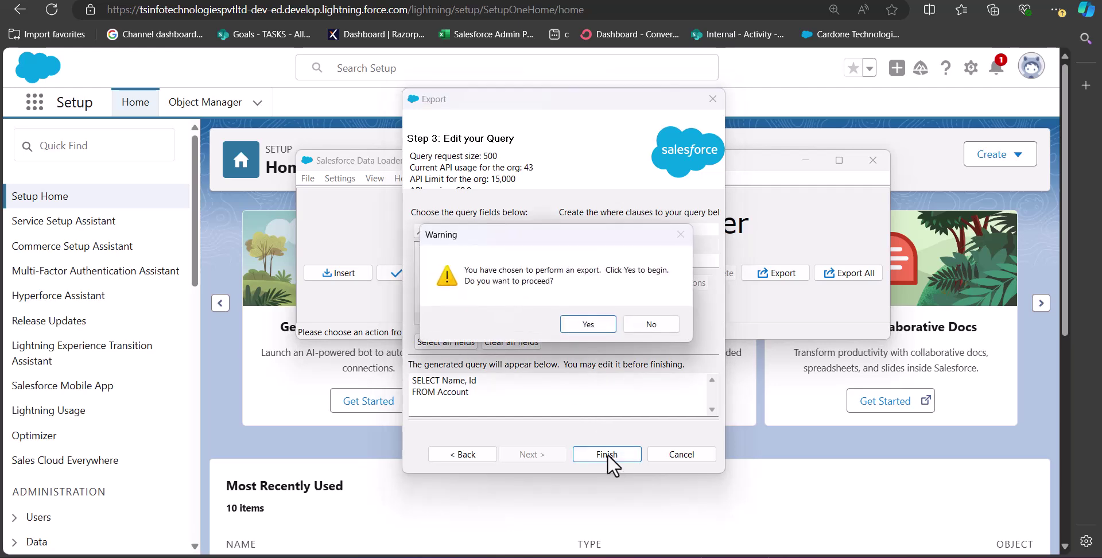
left_click(569, 330)
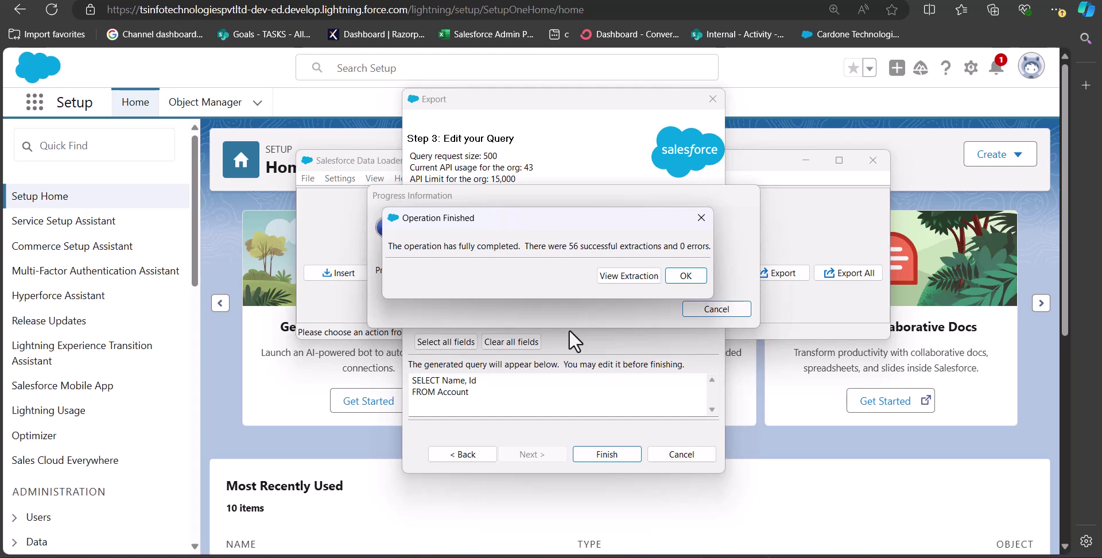
- View the extraction, open the CSV in Excel, and widen columns A and B to show the full names and IDs
left_click(612, 277)
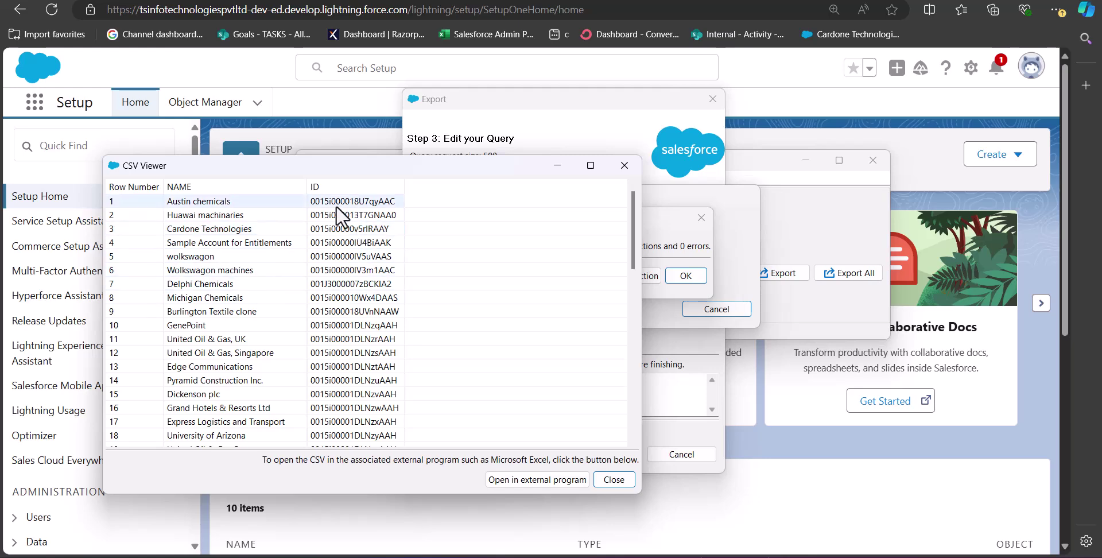
left_click(525, 479)
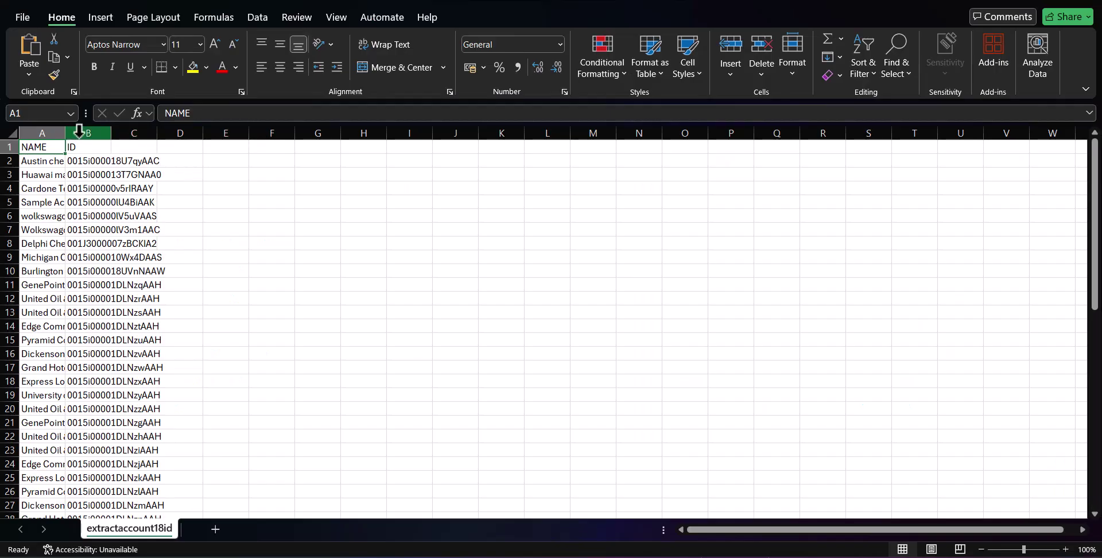
left_click_drag(60, 134, 360, 150)
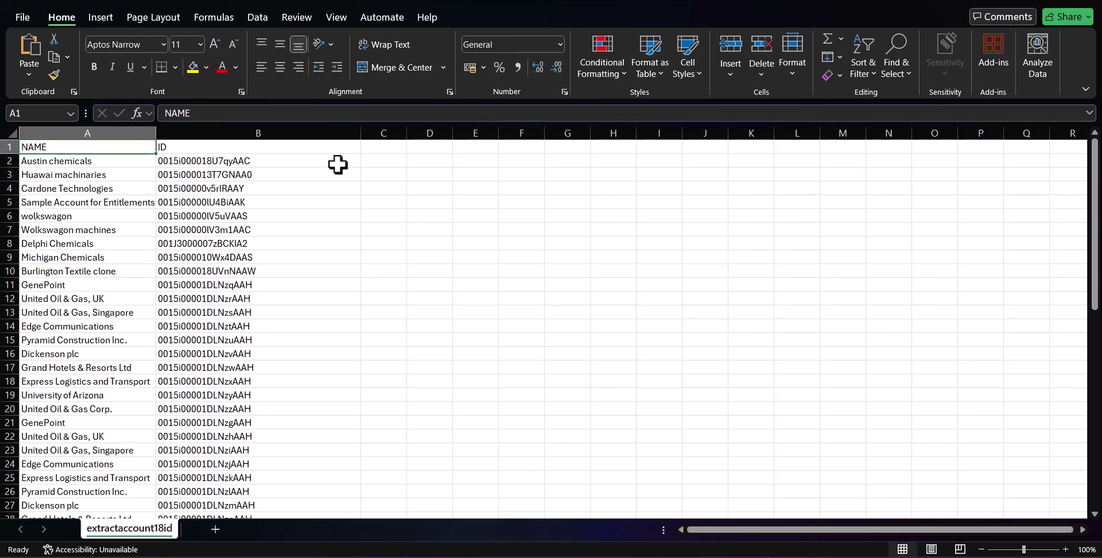